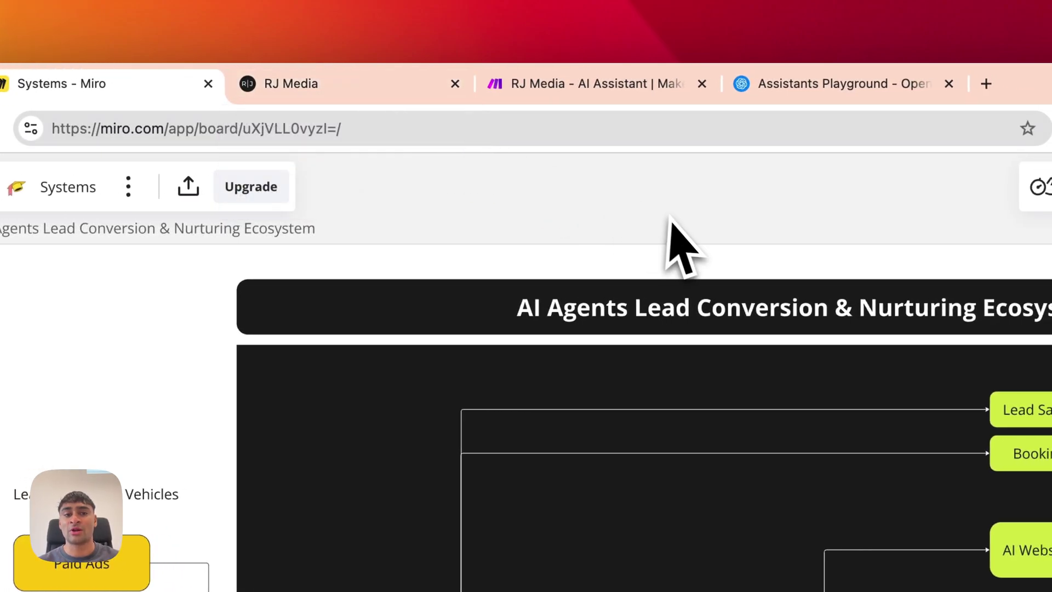
# Switch to HighLevel, open the "1) AI Initiation" workflow and examine its message triggers and condition branches
pyautogui.click(339, 102)
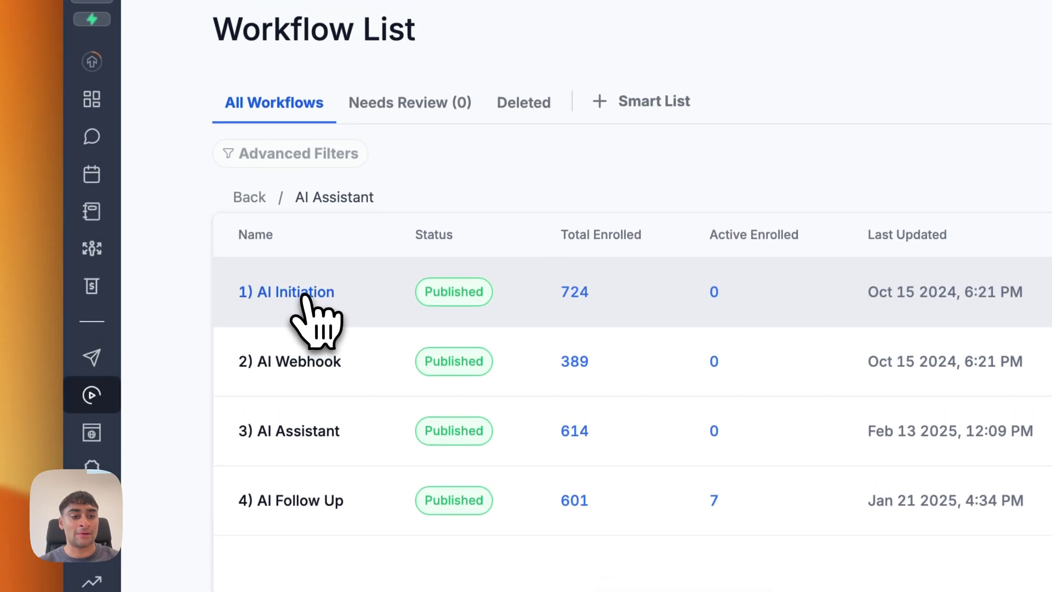
pyautogui.click(320, 157)
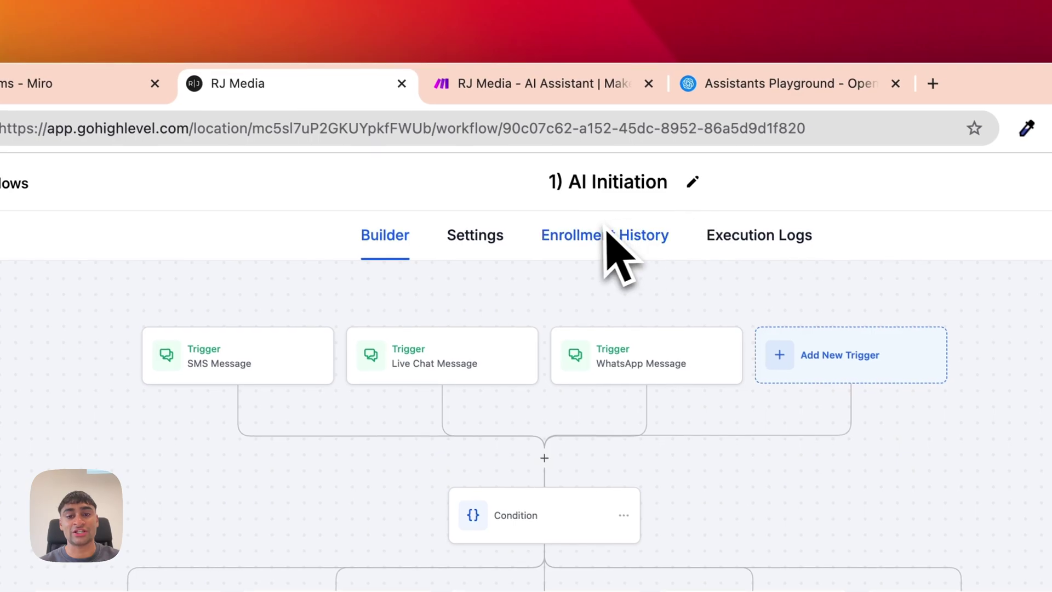
pyautogui.moveTo(494, 315); pyautogui.dragTo(544, 305)
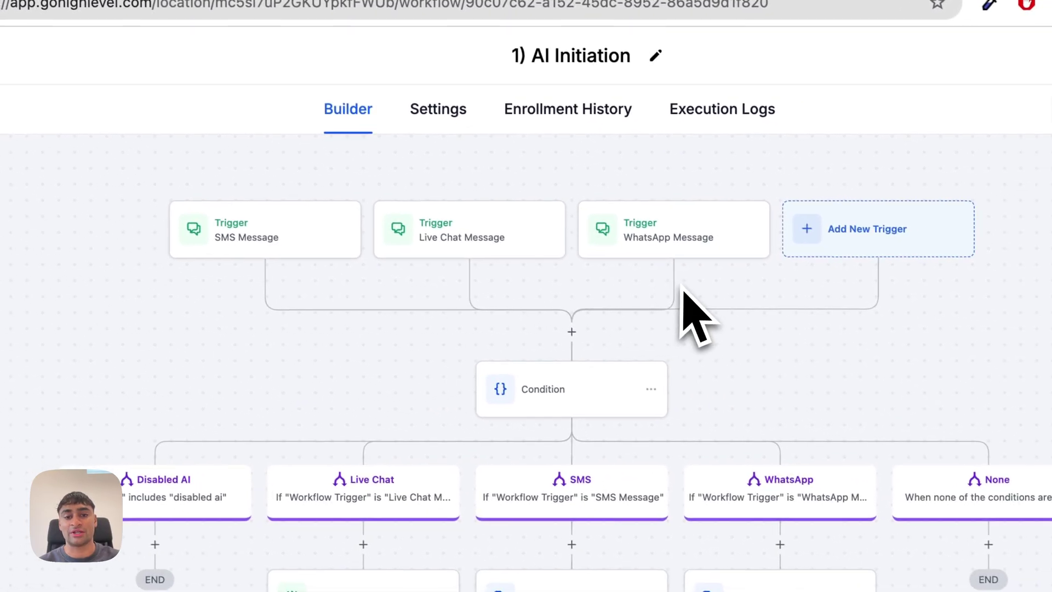
pyautogui.scroll(-3, 685, 334)
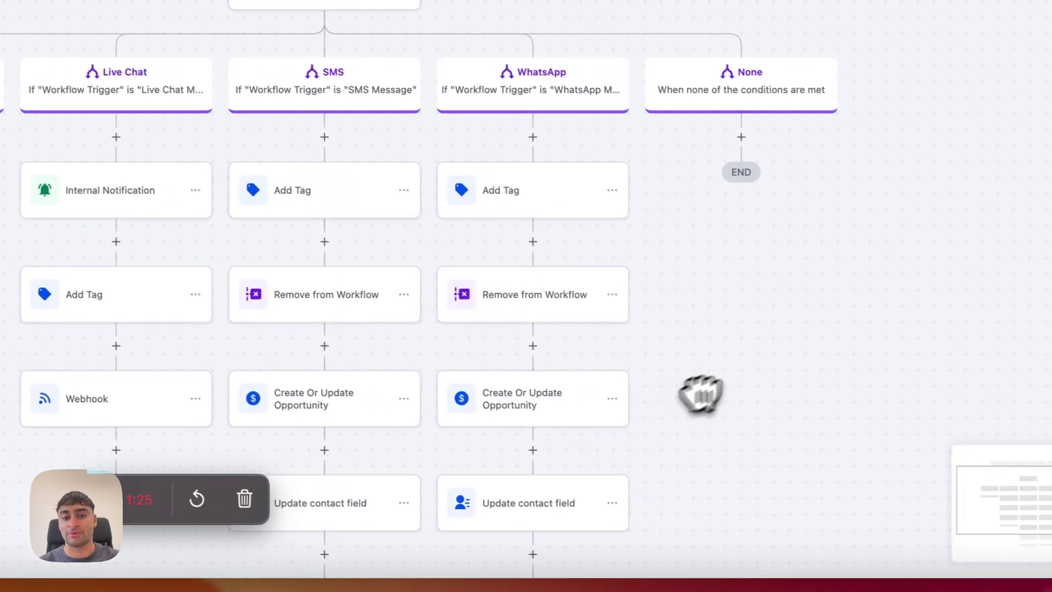
pyautogui.moveTo(701, 395); pyautogui.dragTo(688, 260)
pyautogui.scroll(-2, 718, 329)
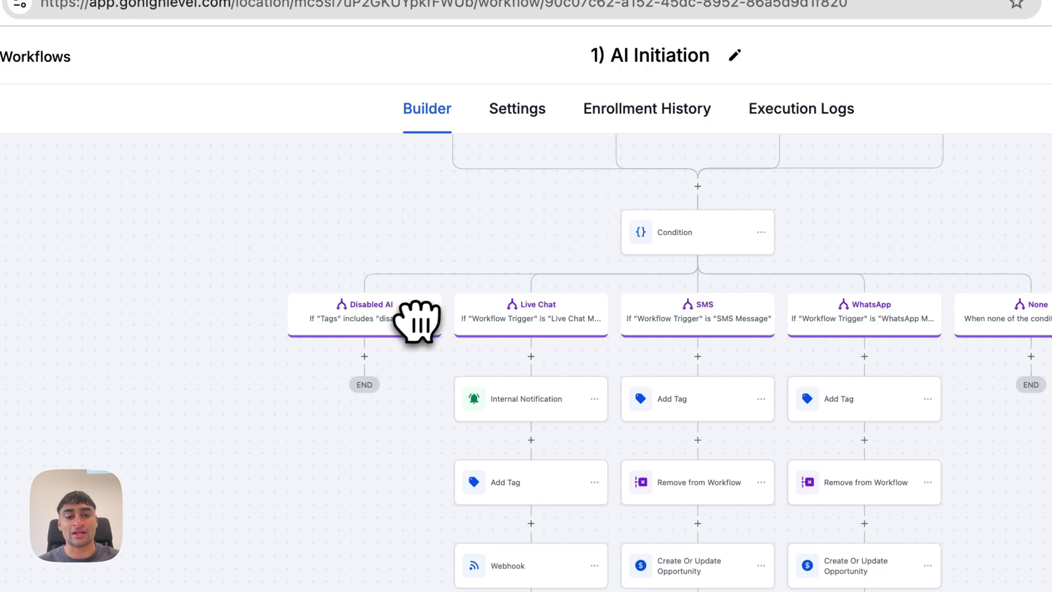
pyautogui.scroll(3, 419, 334)
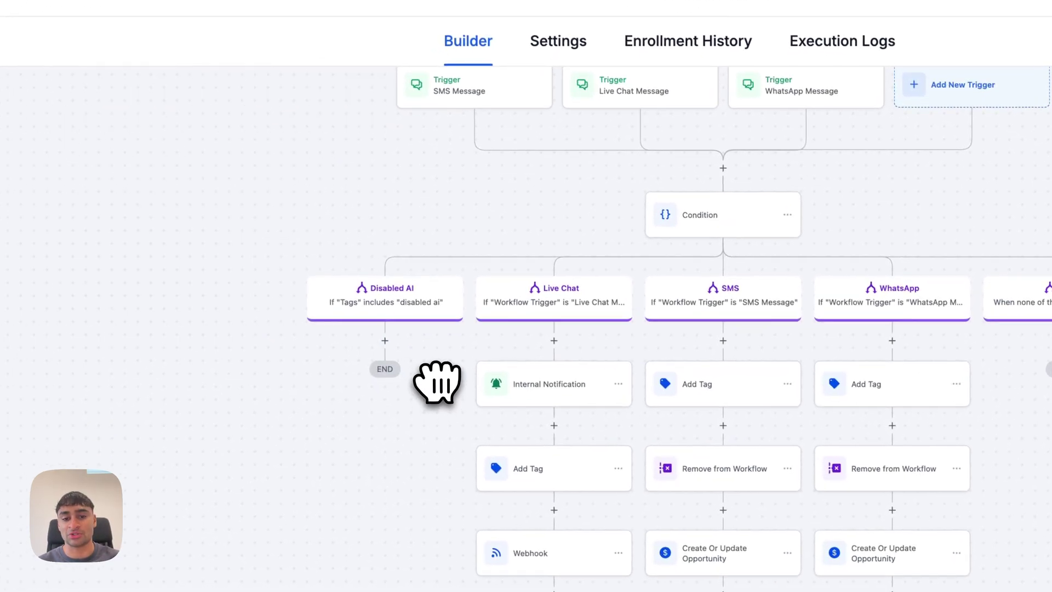
pyautogui.scroll(-5, 437, 387)
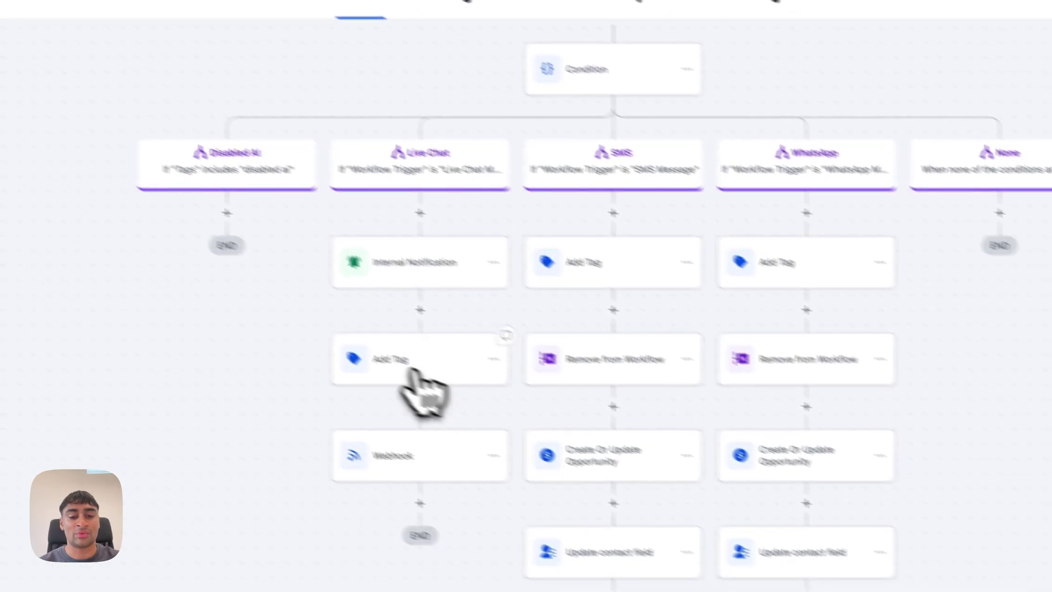
# Inspect the Add Tag and Webhook action settings in the Live Chat branch, closing each without changes
pyautogui.click(534, 416)
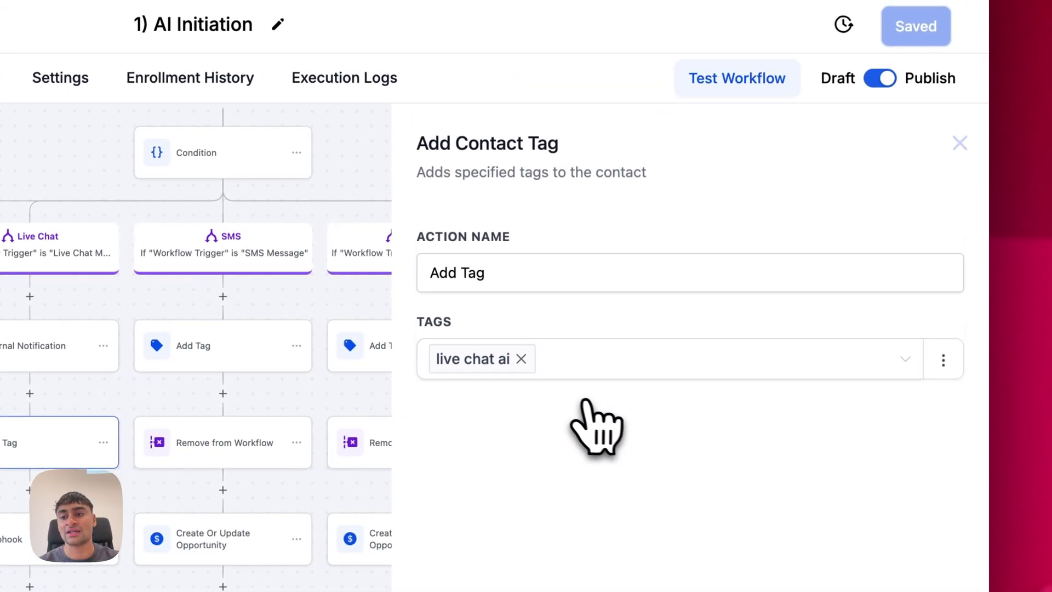
pyautogui.click(959, 144)
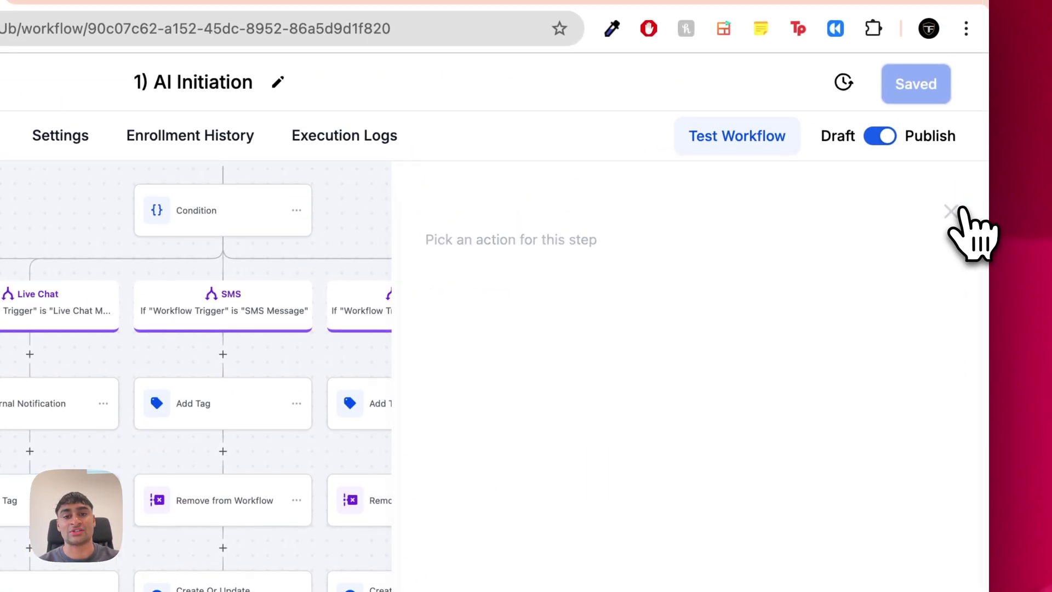
pyautogui.click(951, 212)
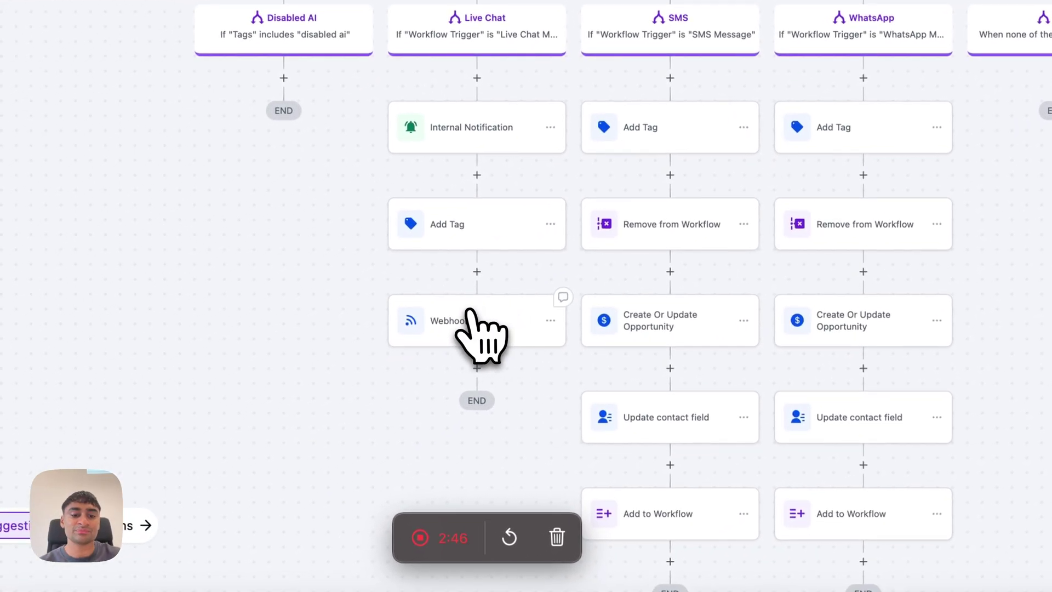
pyautogui.click(470, 315)
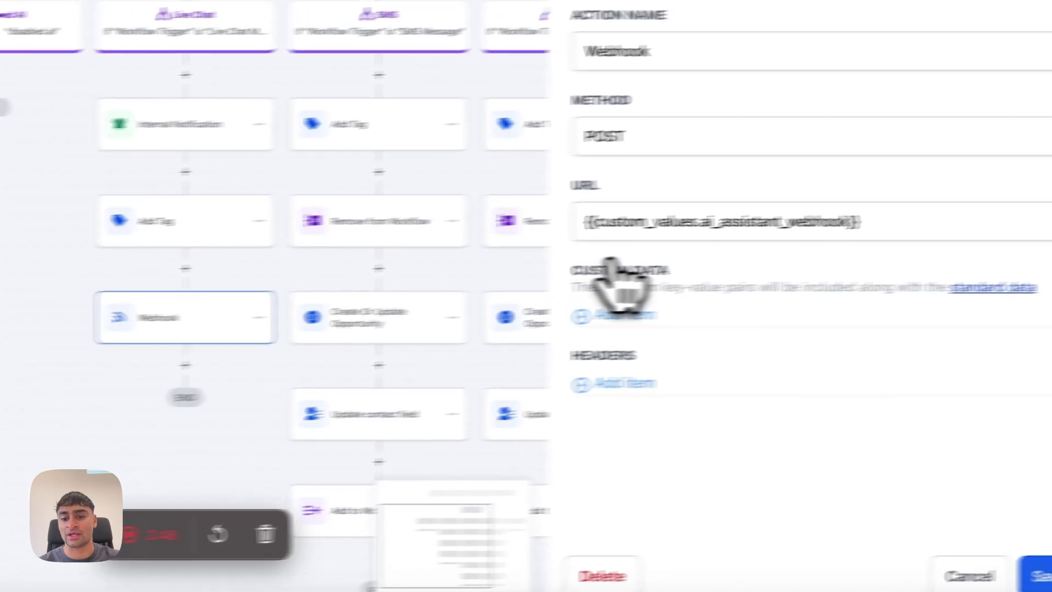
pyautogui.moveTo(699, 224); pyautogui.dragTo(755, 224)
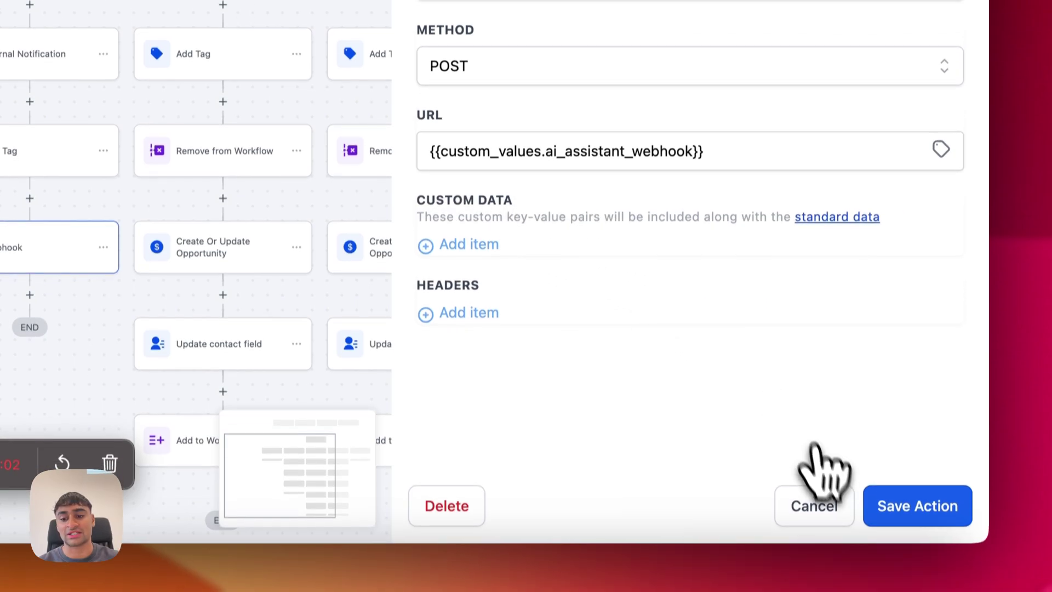
pyautogui.click(814, 532)
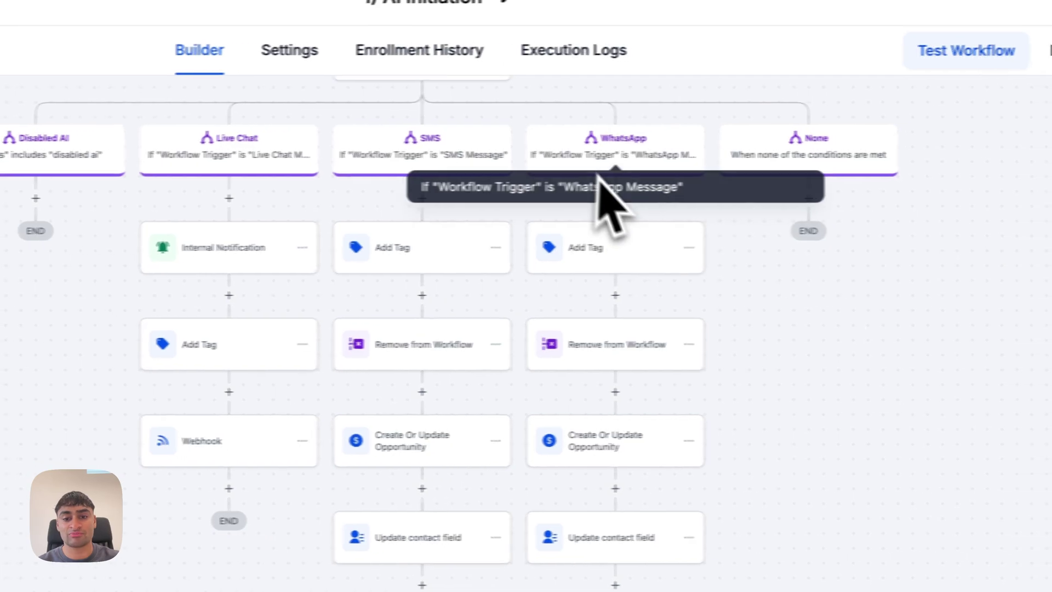
# Check which tag the Add Tag action applies in the SMS branch and in the WhatsApp branch
pyautogui.click(460, 241)
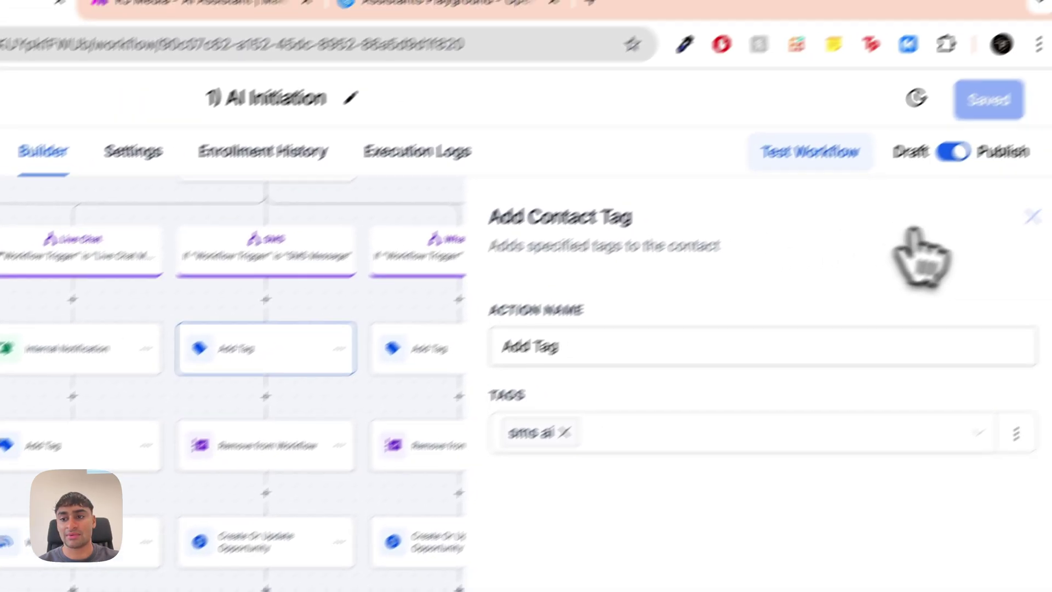
pyautogui.click(1026, 216)
pyautogui.click(635, 230)
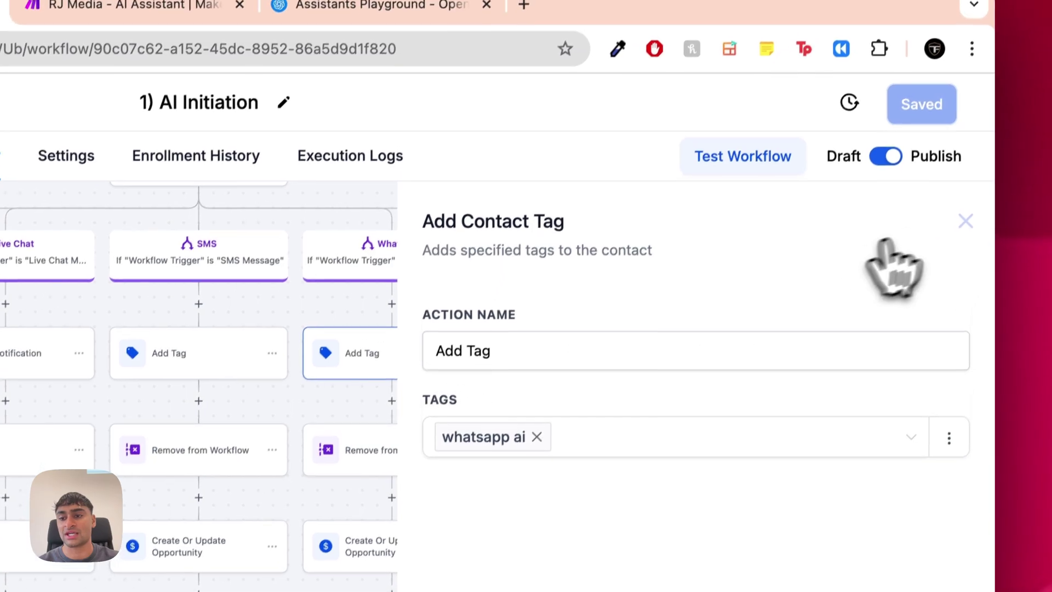
pyautogui.click(974, 198)
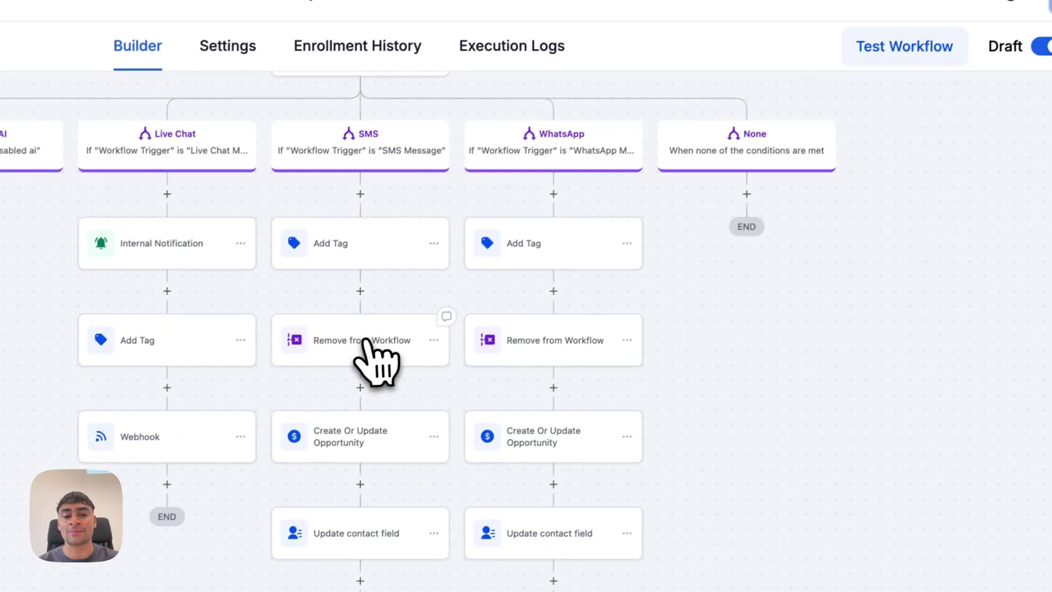
# Check which workflow the SMS branch's Remove from Workflow action targets, and look over the remaining branch actions
pyautogui.click(364, 341)
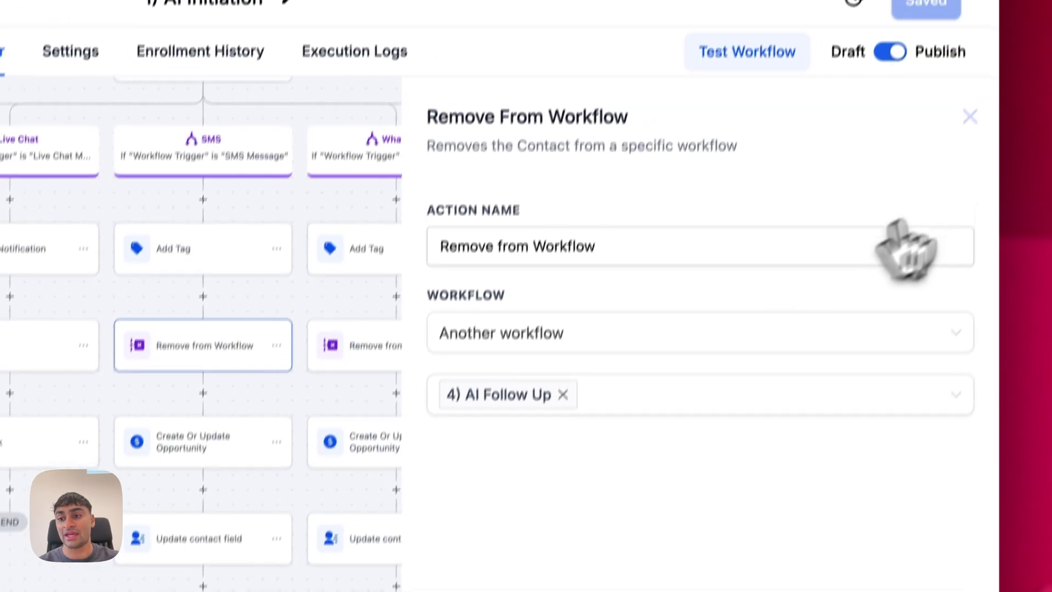
pyautogui.click(970, 116)
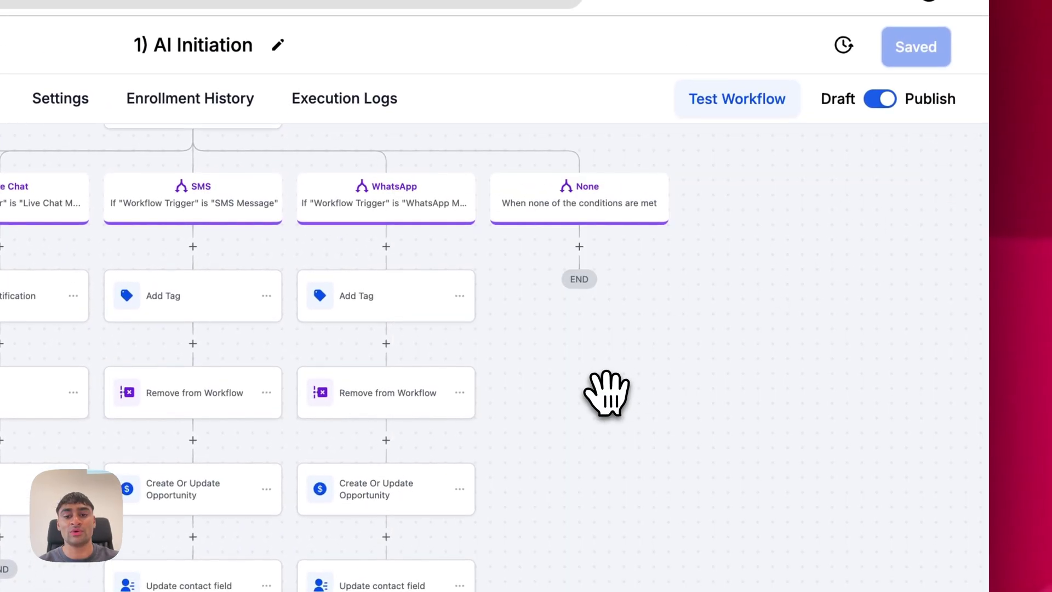
pyautogui.moveTo(606, 393); pyautogui.dragTo(637, 380)
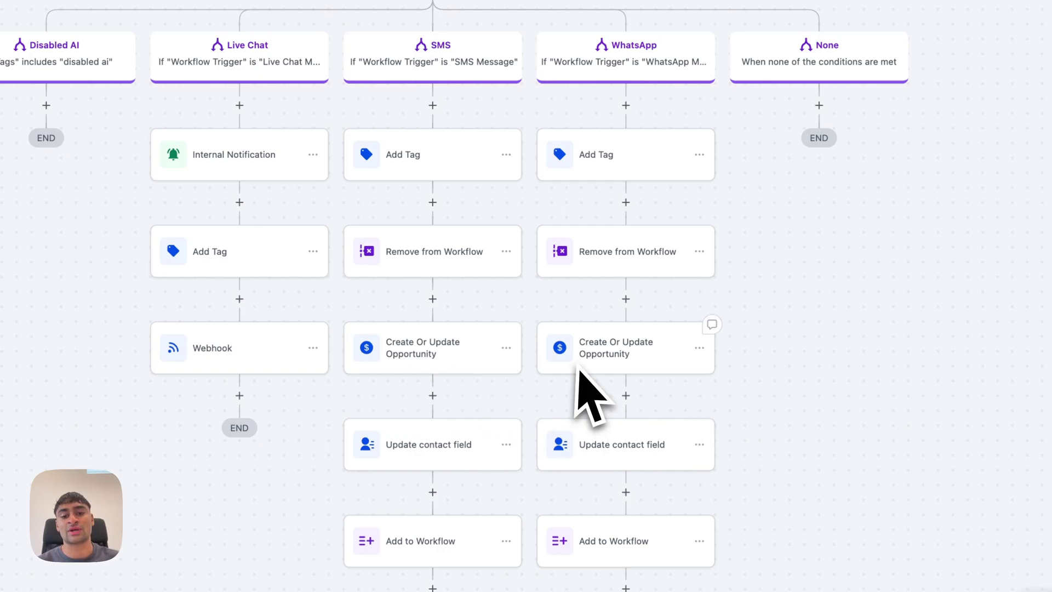
pyautogui.moveTo(623, 370); pyautogui.dragTo(614, 359)
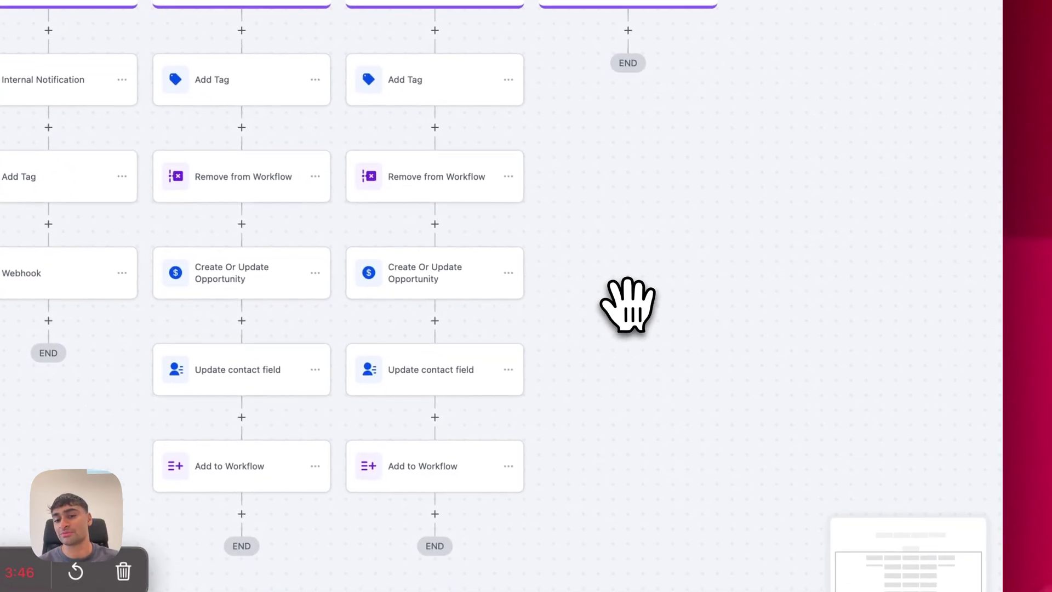
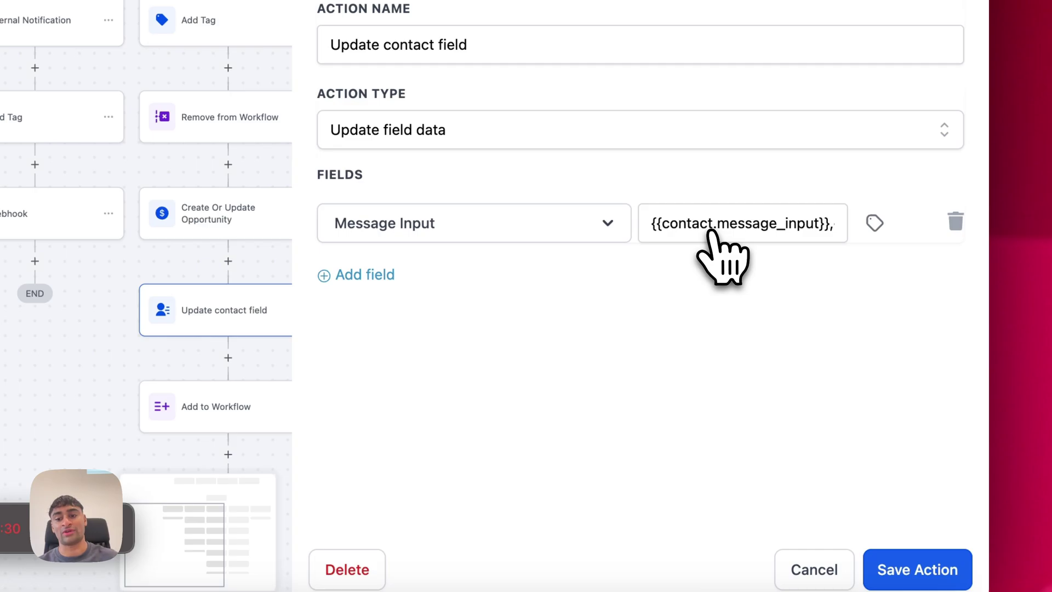
# Review the Update contact field and Add to Workflow settings in the SMS branch, leaving both unchanged
pyautogui.click(811, 569)
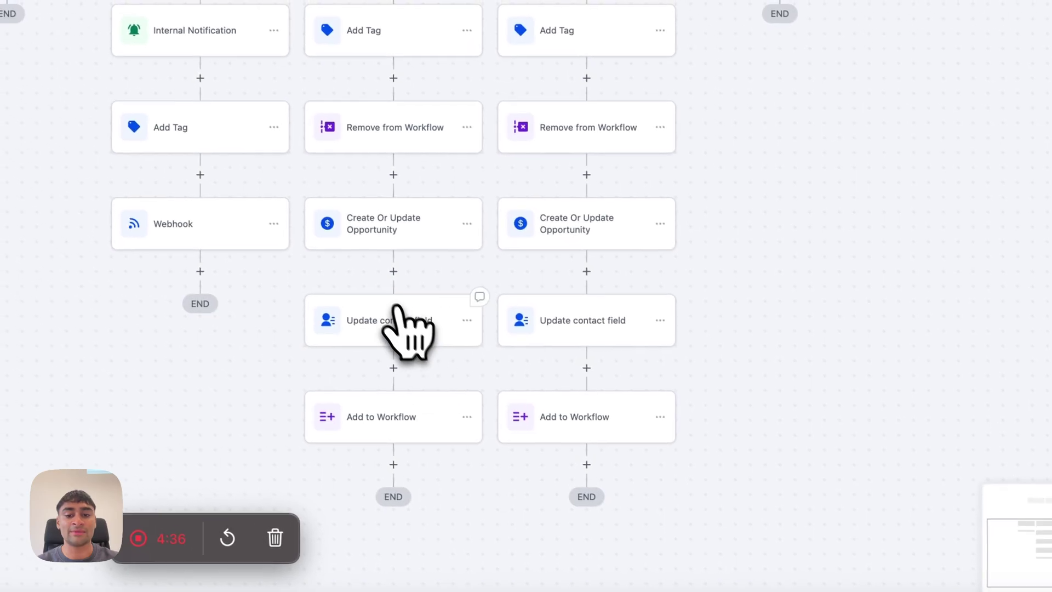
pyautogui.click(222, 226)
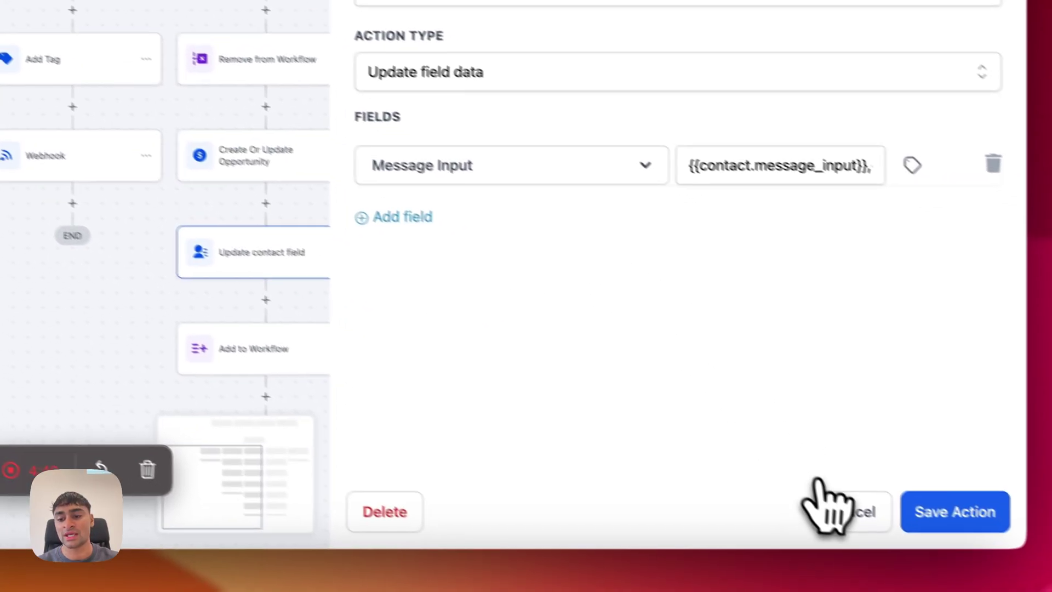
pyautogui.click(969, 581)
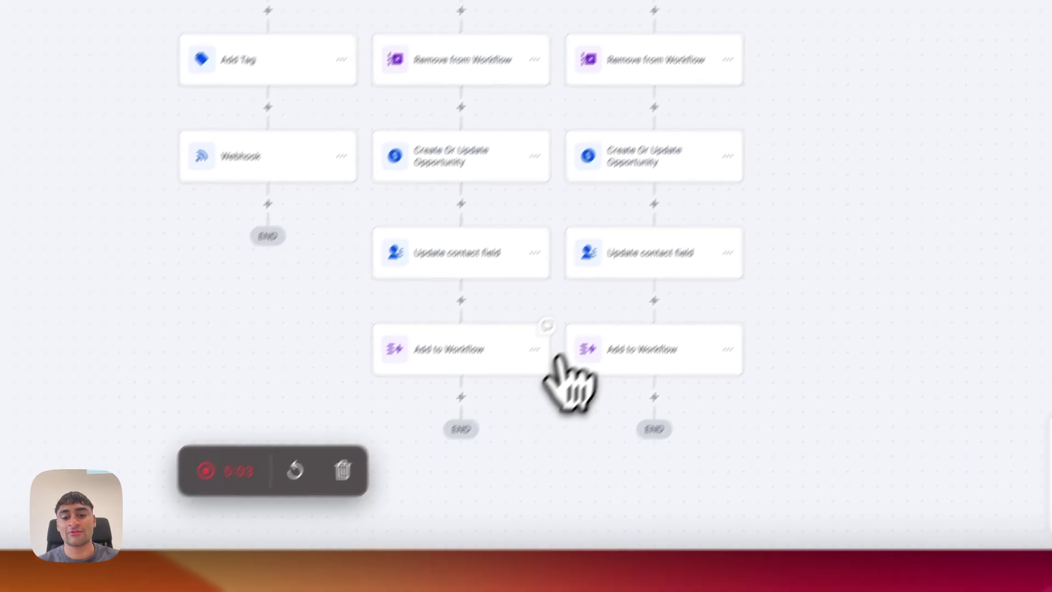
pyautogui.click(455, 346)
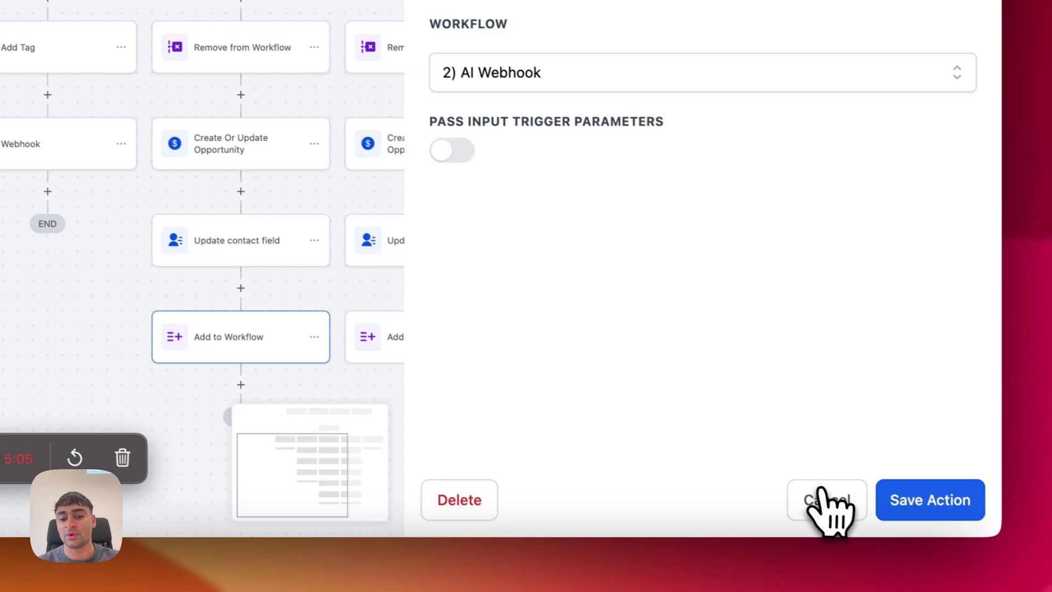
pyautogui.click(979, 581)
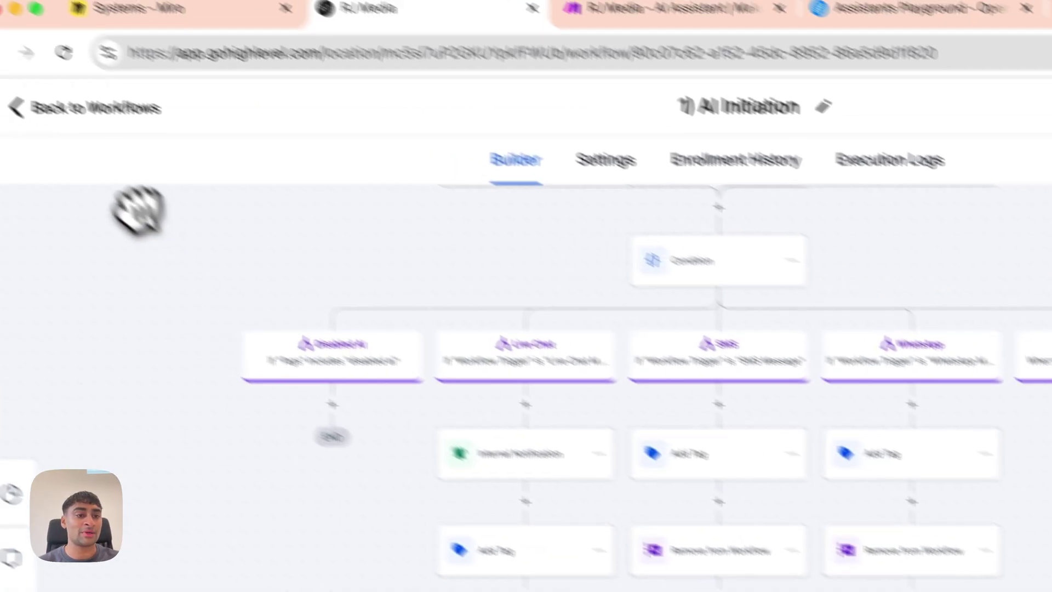
# Open the "2) AI Webhook" workflow from the workflow list and inspect its wait action's delay settings
pyautogui.click(50, 107)
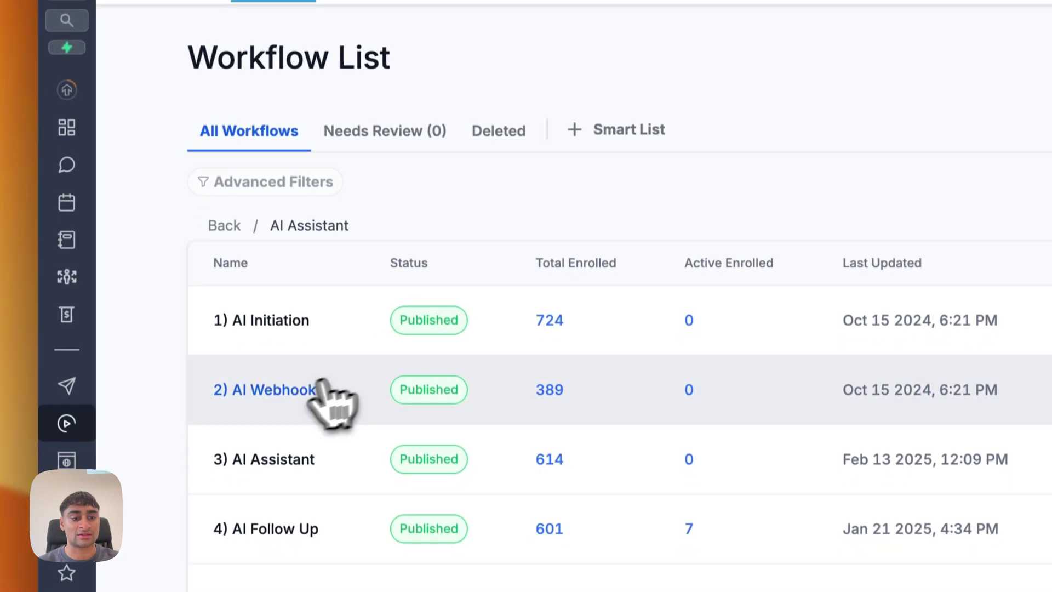
pyautogui.click(323, 389)
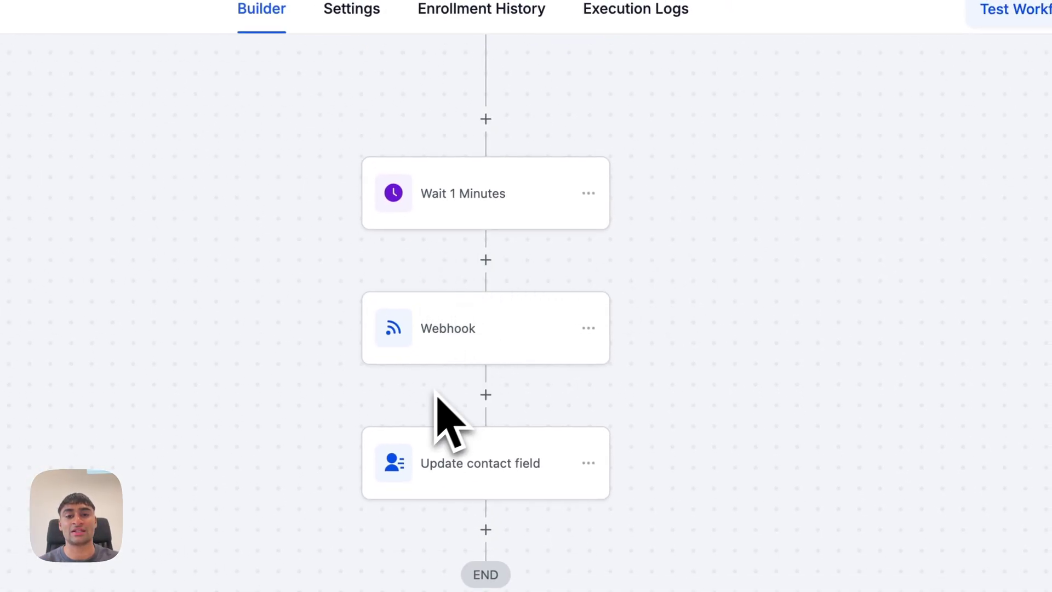
pyautogui.click(445, 204)
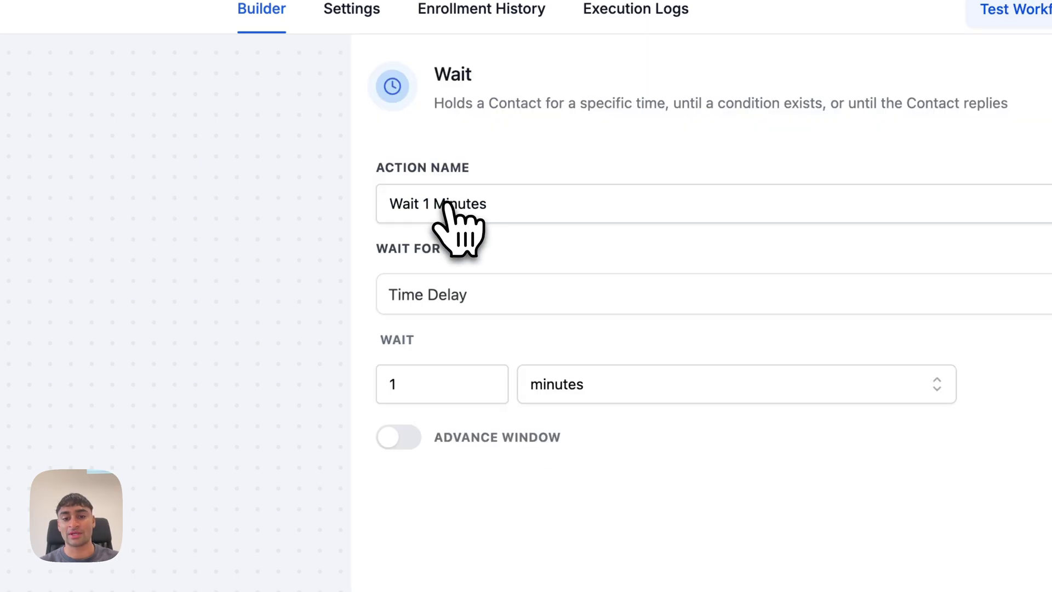
pyautogui.click(816, 492)
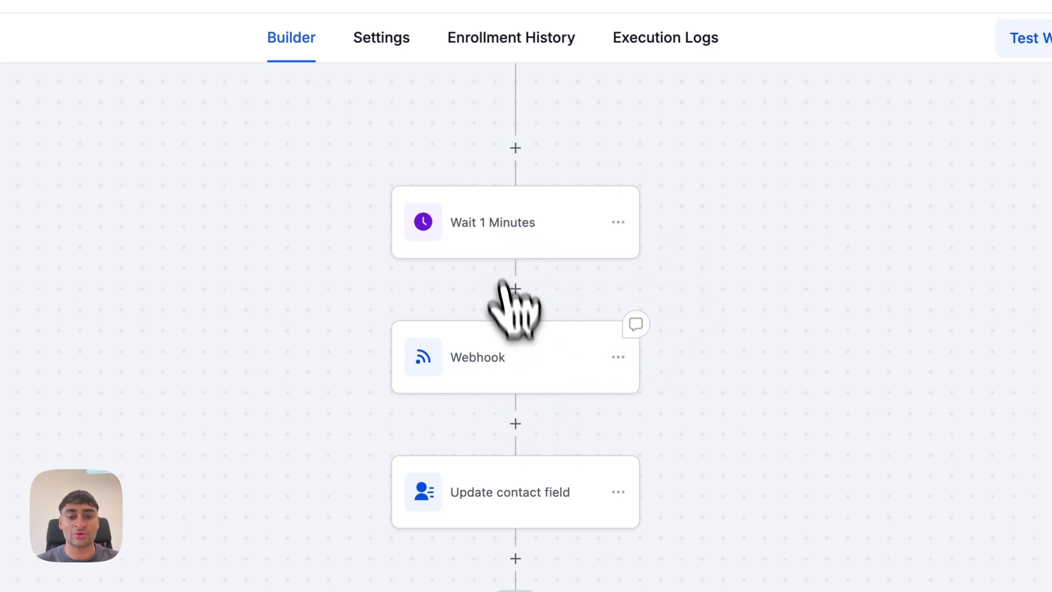
# Inspect the AI Webhook workflow's Webhook and Update contact field actions without changes, and return to the workflow list
pyautogui.click(543, 329)
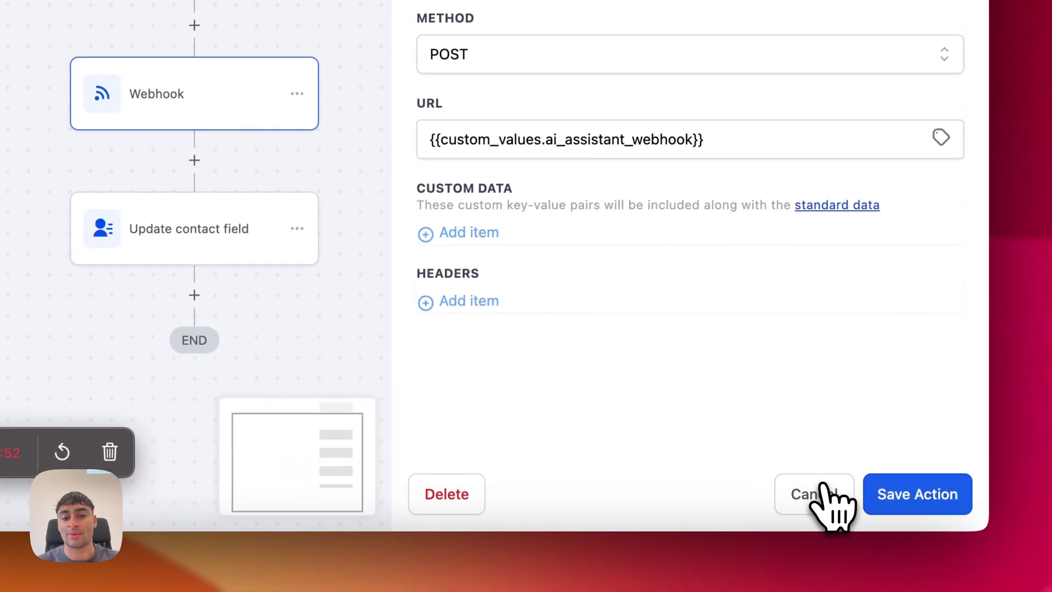
pyautogui.click(822, 510)
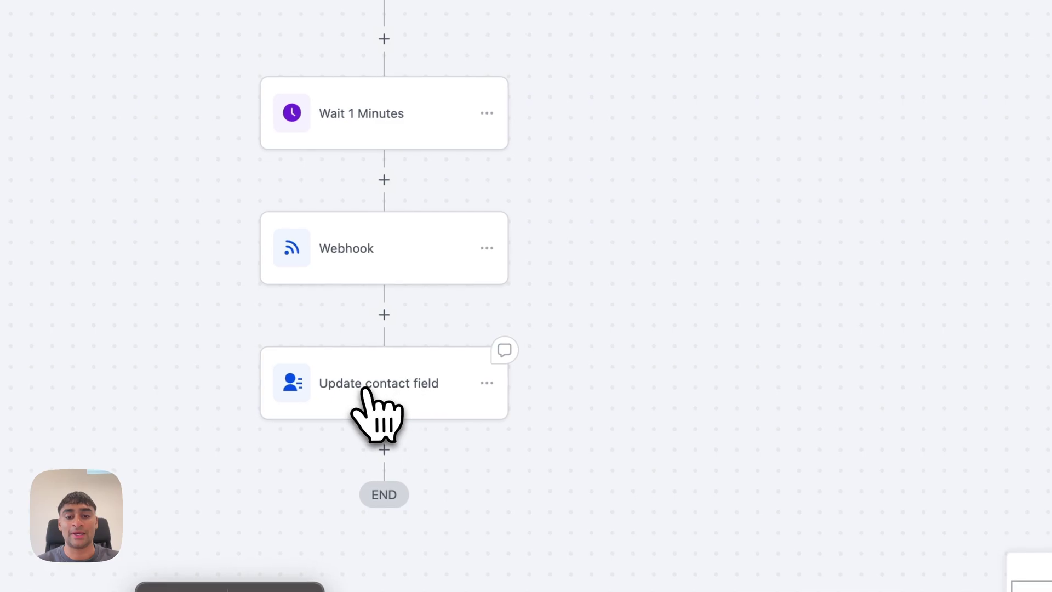
pyautogui.click(192, 249)
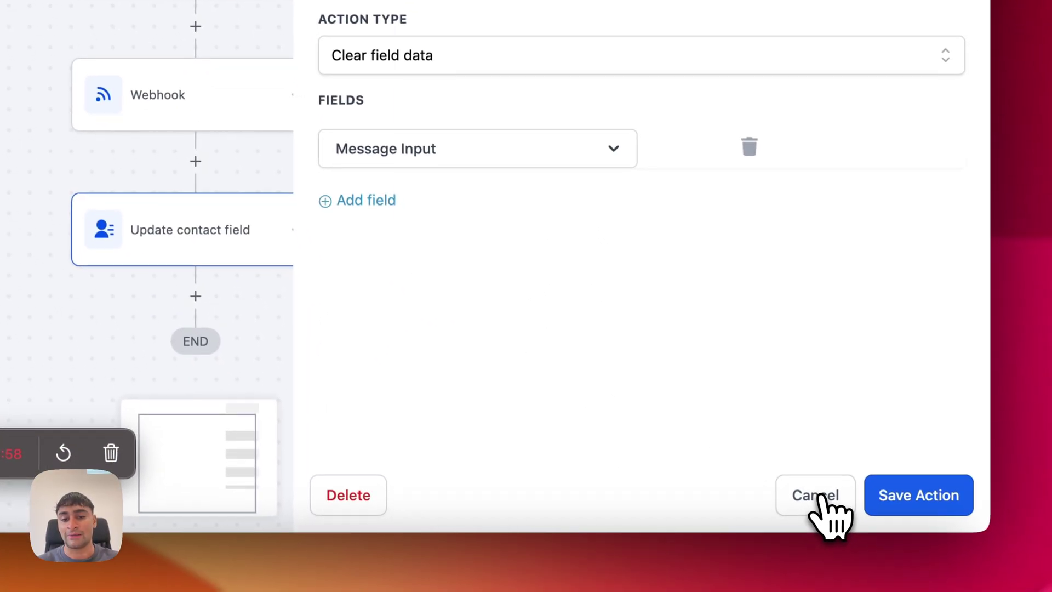
pyautogui.click(817, 496)
pyautogui.moveTo(611, 268); pyautogui.dragTo(574, 255)
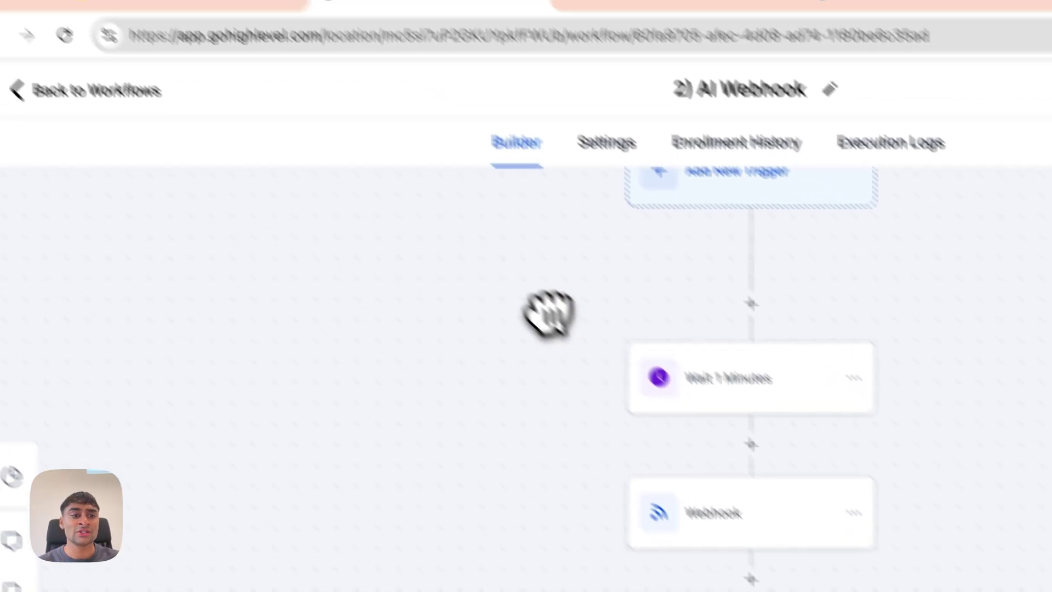
pyautogui.click(98, 92)
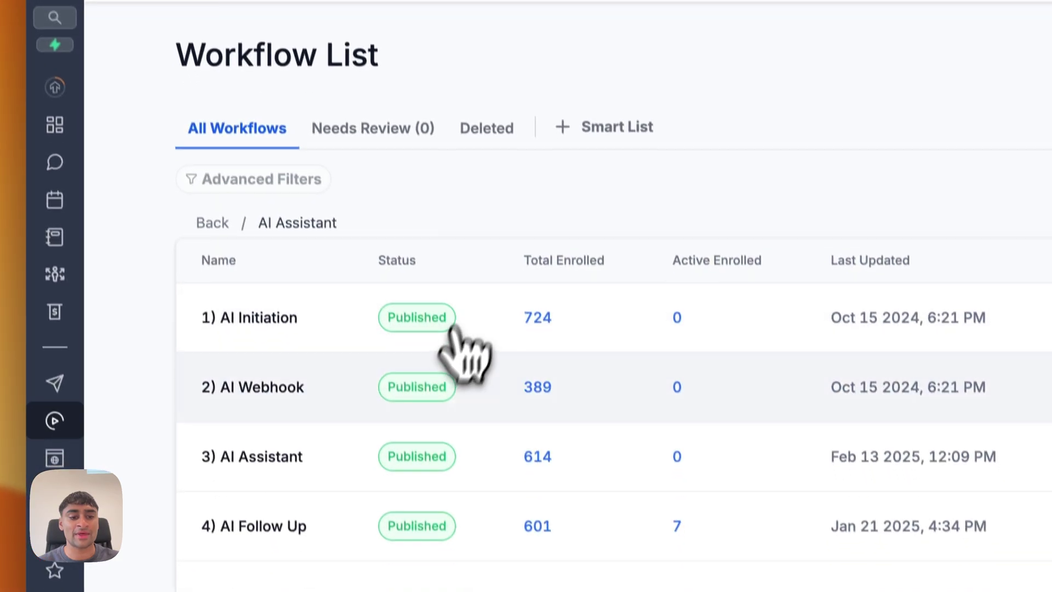
# Open the "3) AI Assistant" workflow and inspect the filter of its Contact Changed trigger, leaving the trigger unchanged
pyautogui.click(276, 457)
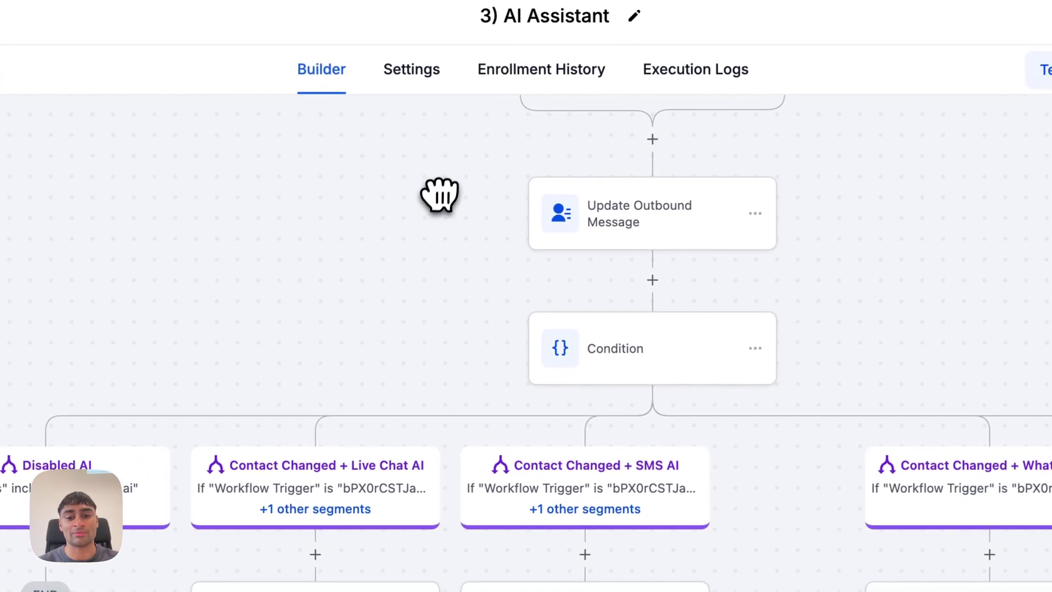
pyautogui.scroll(-3, 438, 194)
pyautogui.moveTo(435, 195); pyautogui.dragTo(428, 362)
pyautogui.click(466, 271)
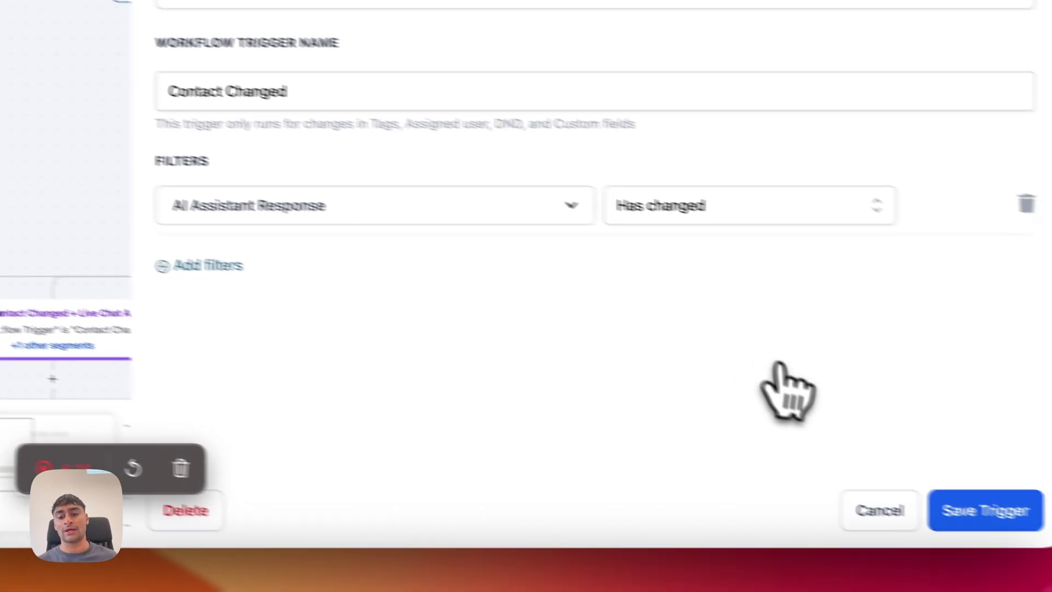
pyautogui.click(808, 500)
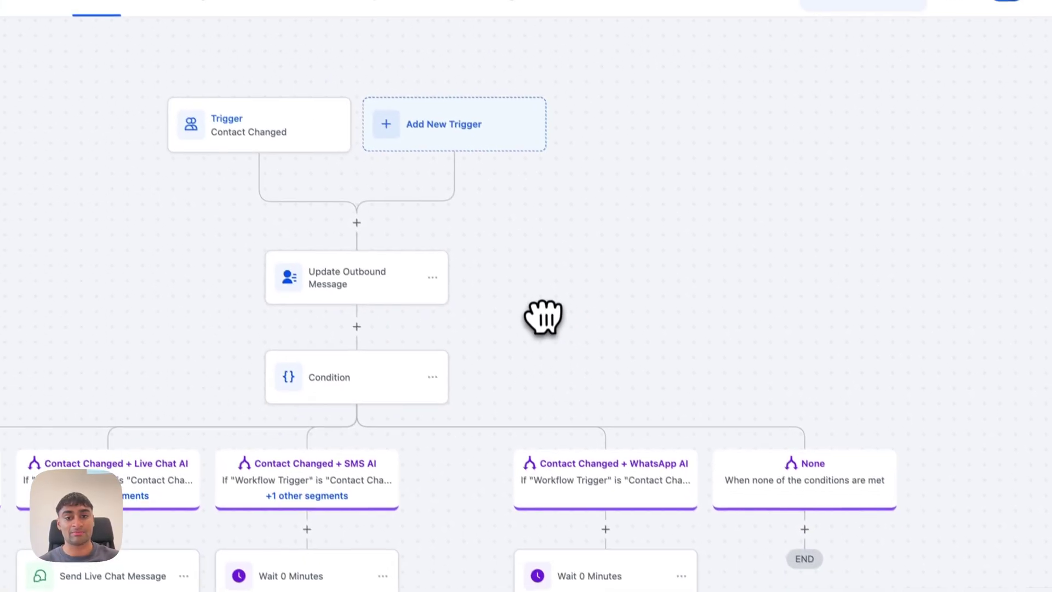
# Review the field settings of the Update Outbound Message action and close it without saving
pyautogui.moveTo(542, 312); pyautogui.dragTo(547, 241)
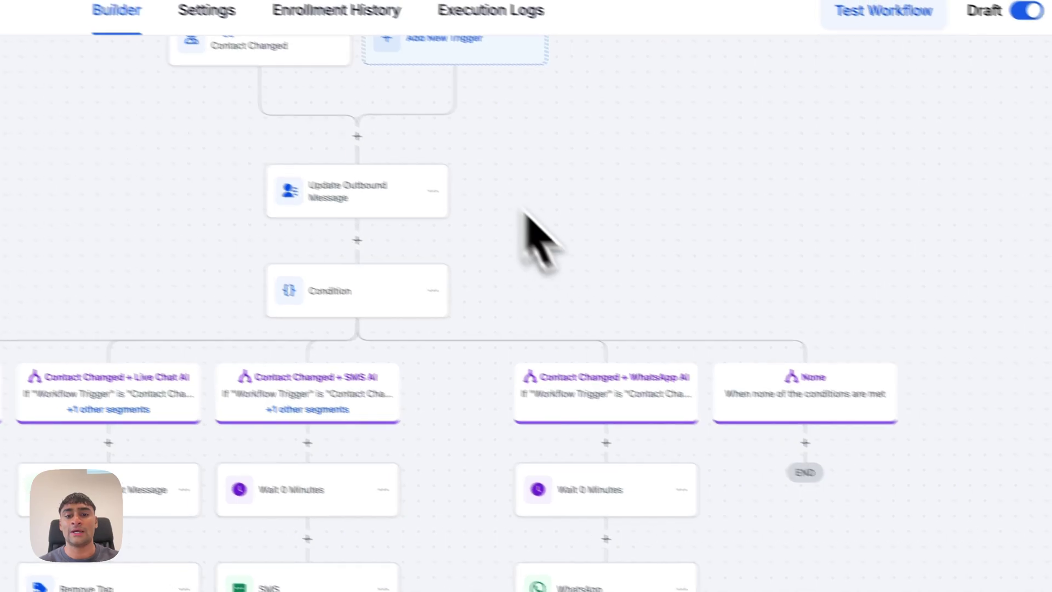
pyautogui.click(441, 225)
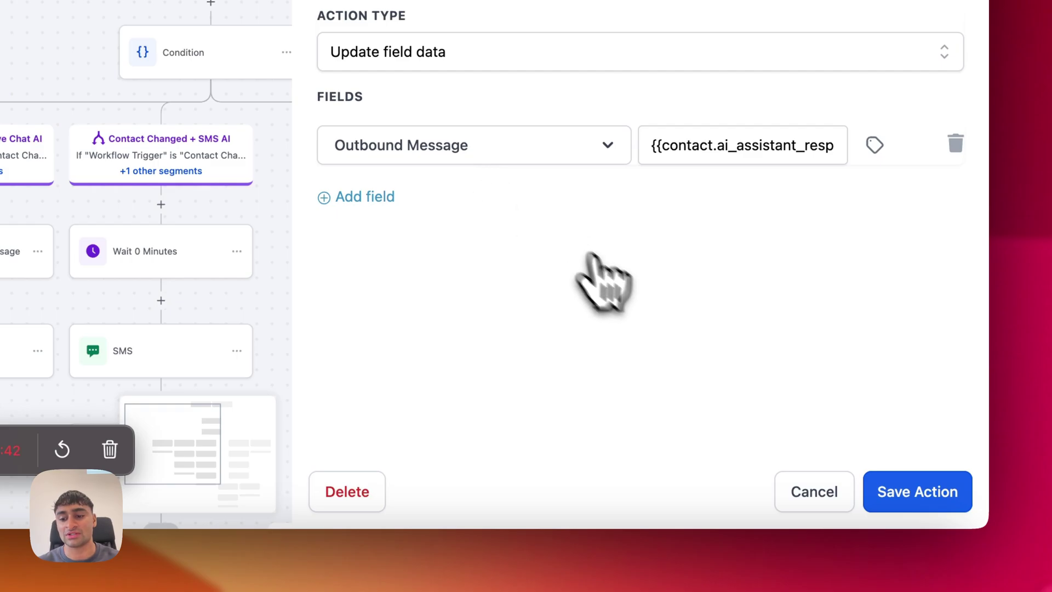
pyautogui.click(828, 501)
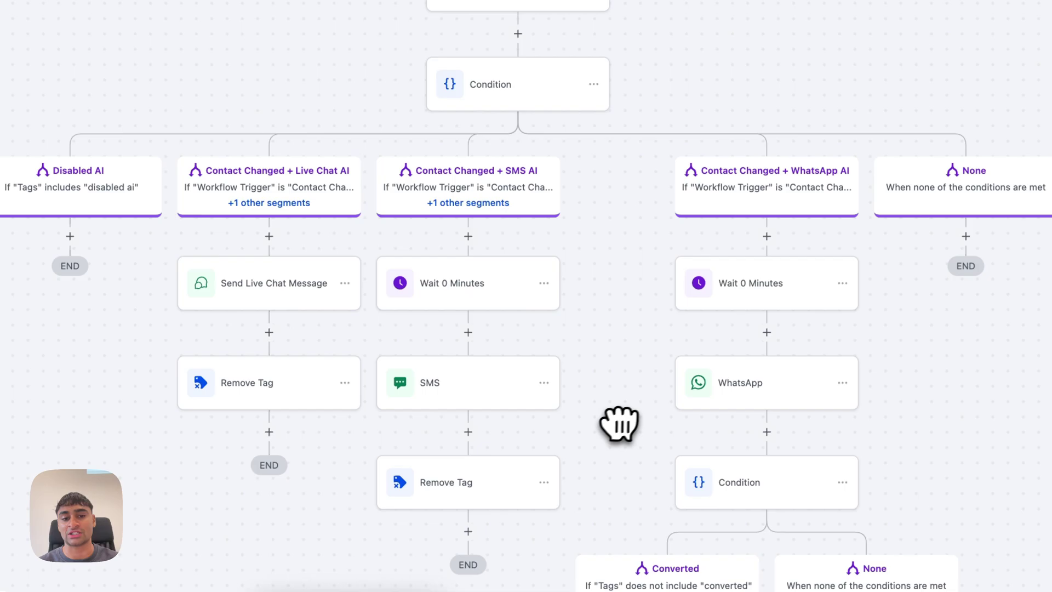
# Inspect the Live Chat AI branch's Send Live Chat Message and Remove Tag actions, leaving both unchanged
pyautogui.moveTo(618, 422); pyautogui.dragTo(624, 322)
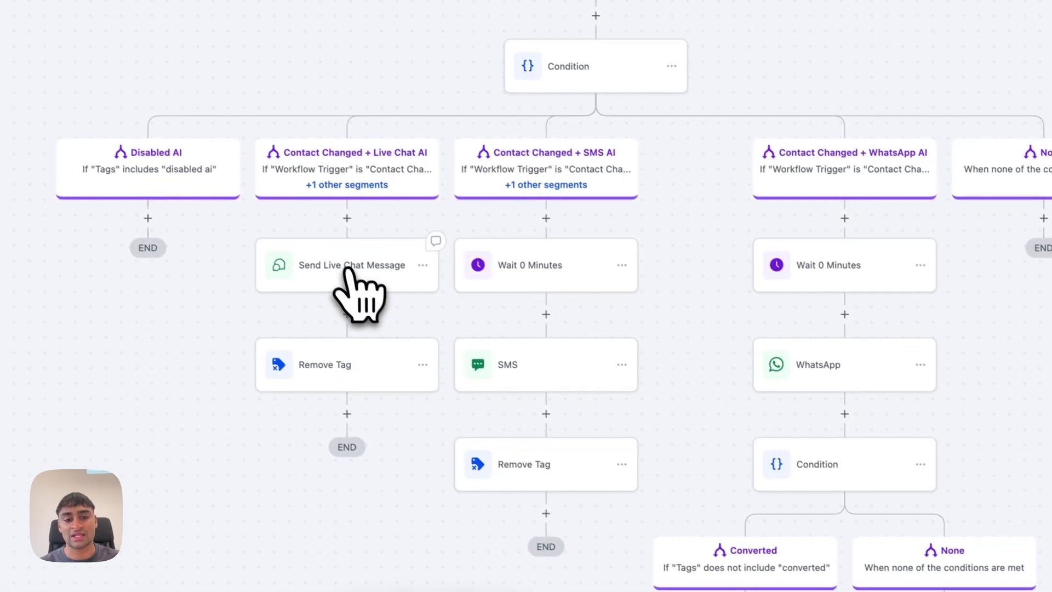
pyautogui.click(348, 268)
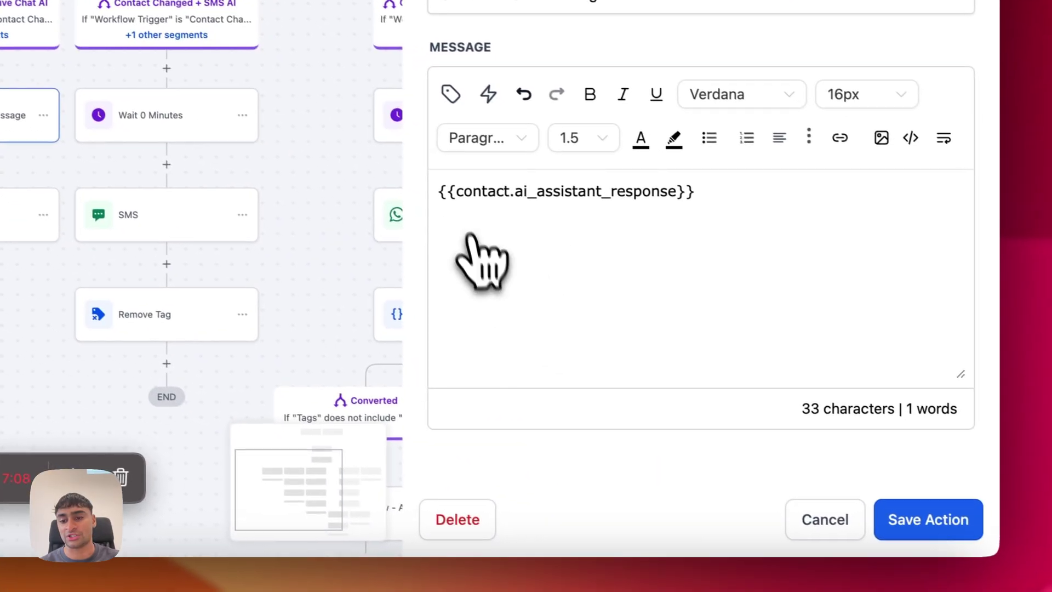
pyautogui.click(815, 513)
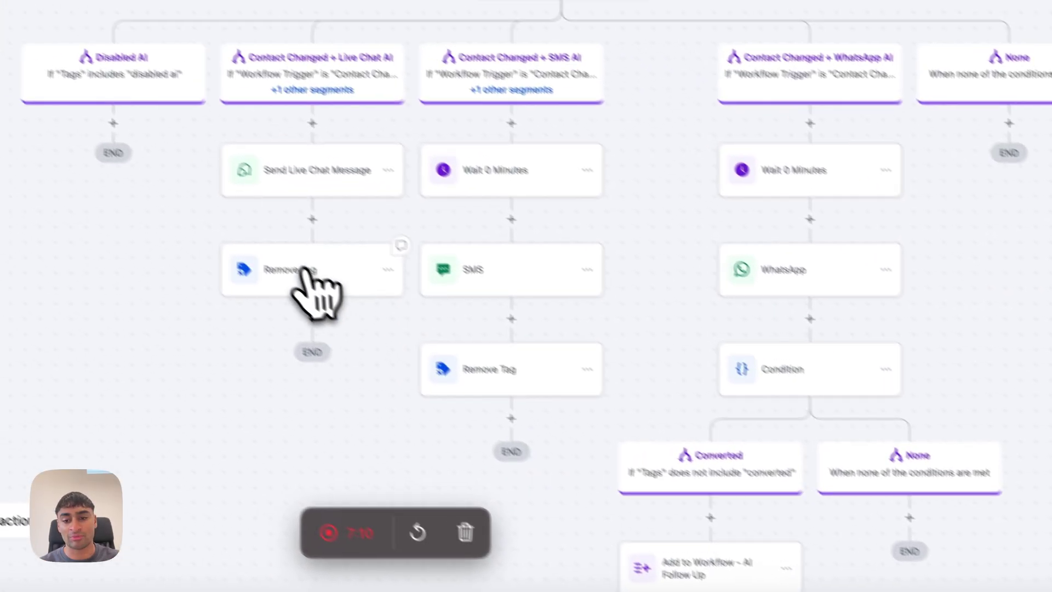
pyautogui.click(305, 274)
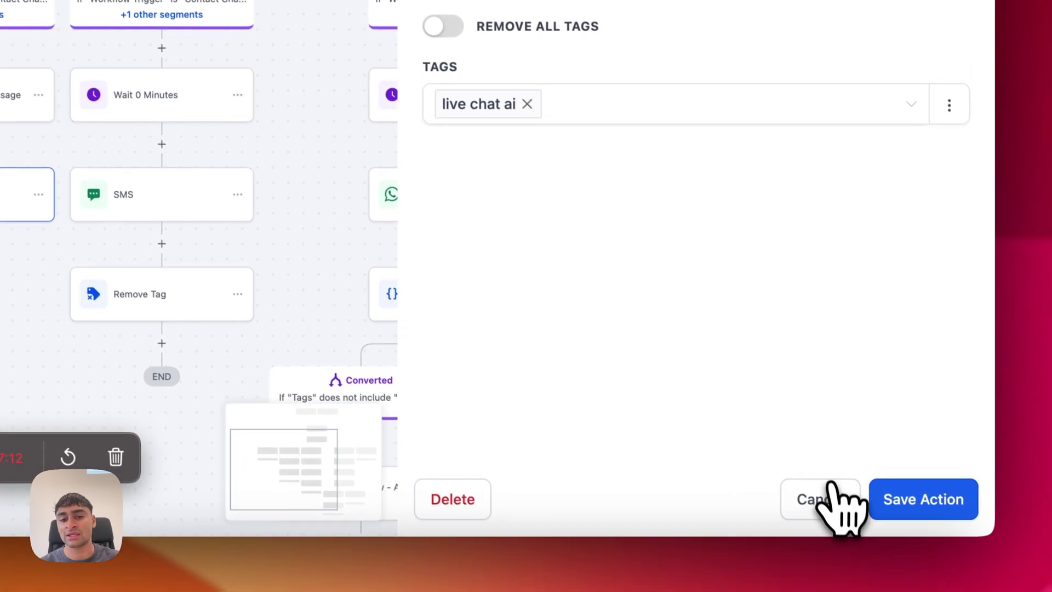
pyautogui.click(827, 491)
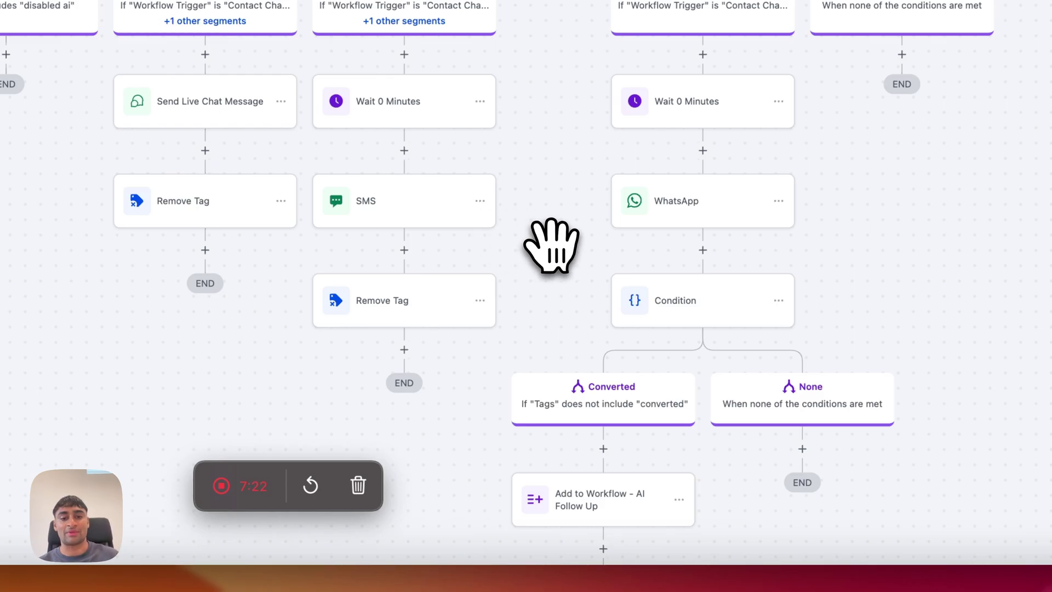
# Check which tag the SMS AI branch's Remove Tag action removes, and close it without saving
pyautogui.scroll(-3, 551, 243)
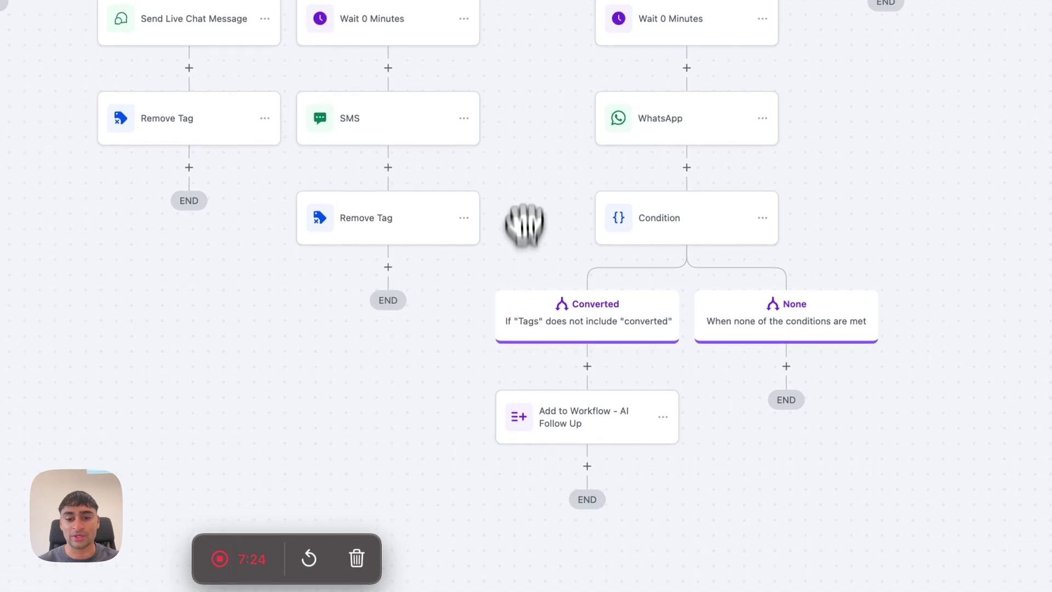
pyautogui.click(415, 225)
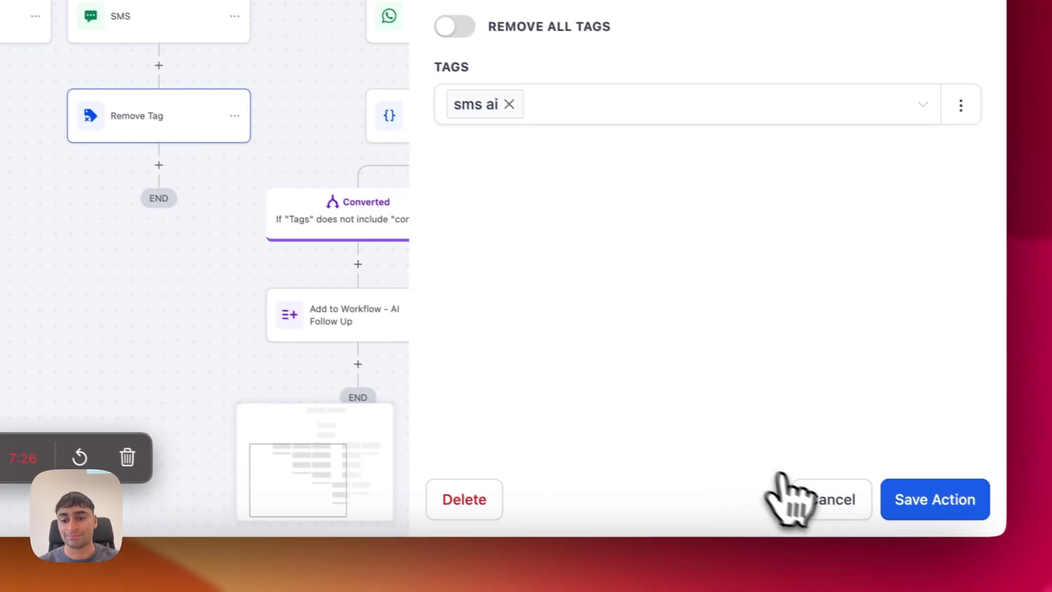
pyautogui.click(784, 499)
# Review the SMS AI branch's wait action, including its delay, resume days and resume hours, without changing it
pyautogui.moveTo(463, 282); pyautogui.dragTo(477, 368)
pyautogui.click(362, 201)
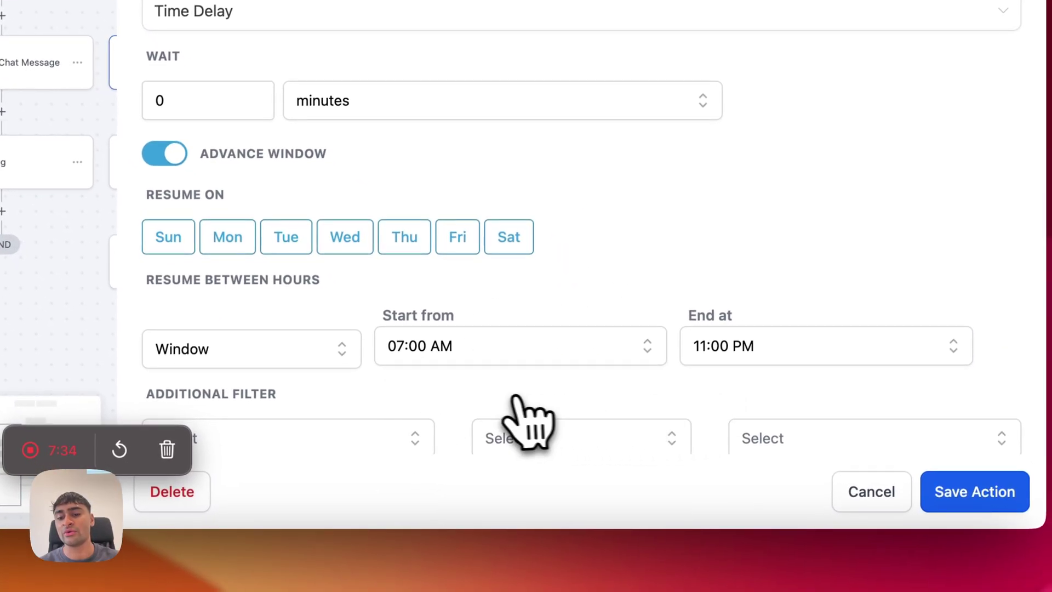
pyautogui.scroll(-1, 523, 426)
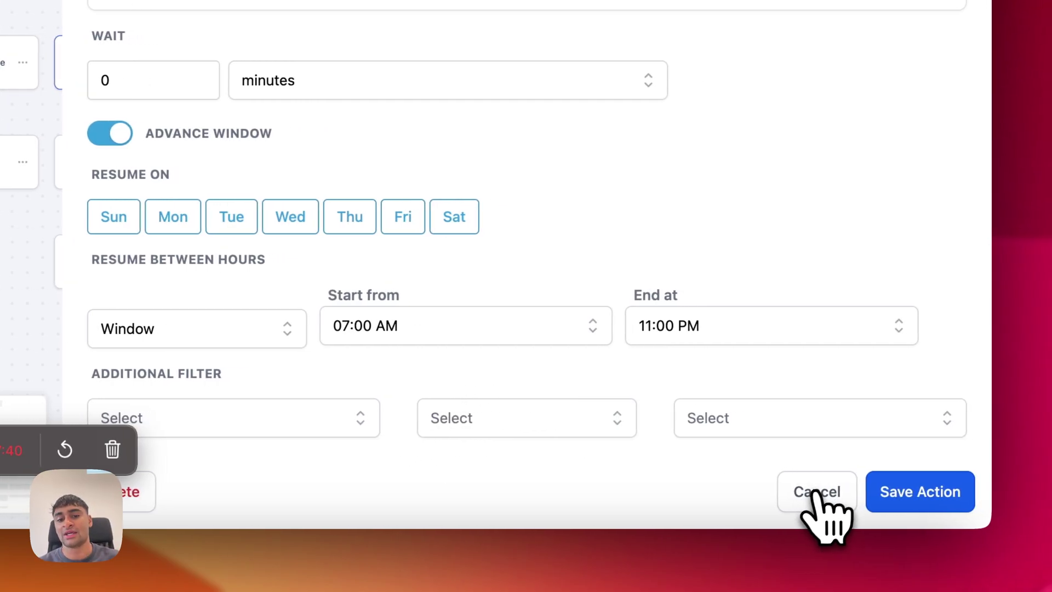
pyautogui.click(806, 496)
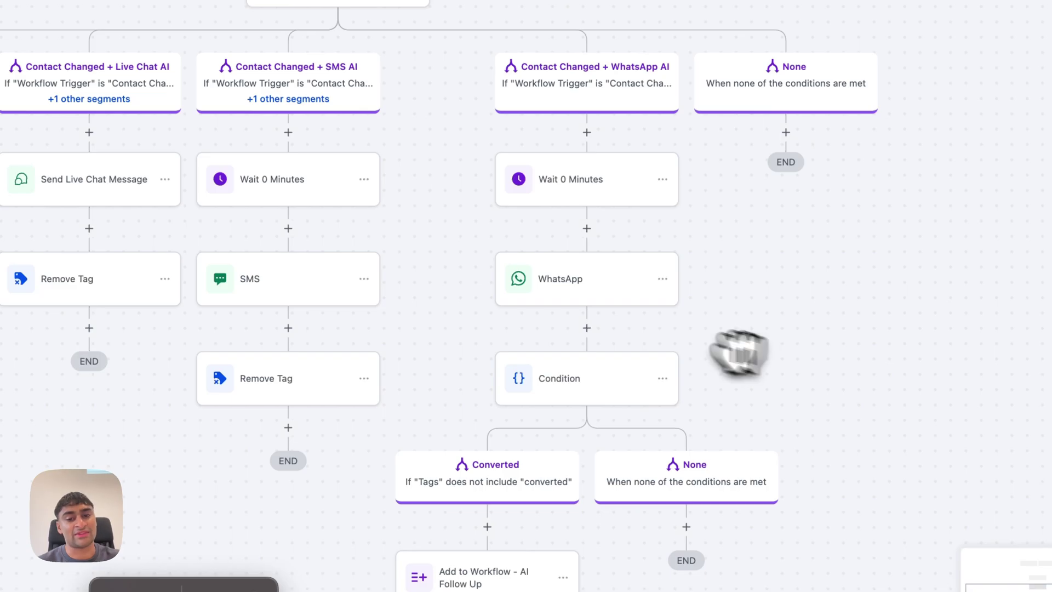
pyautogui.click(269, 184)
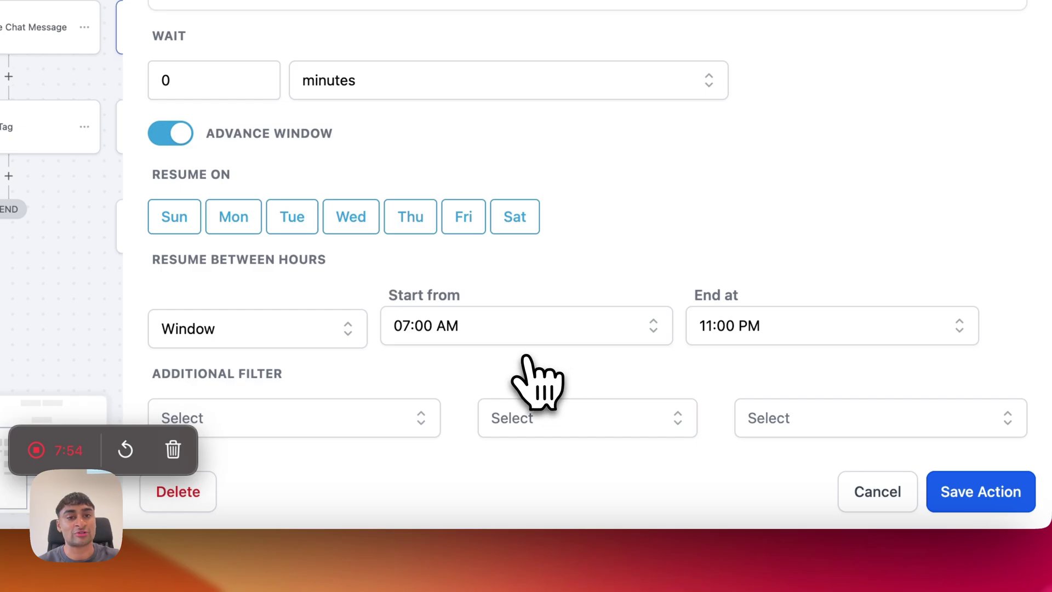
pyautogui.click(877, 492)
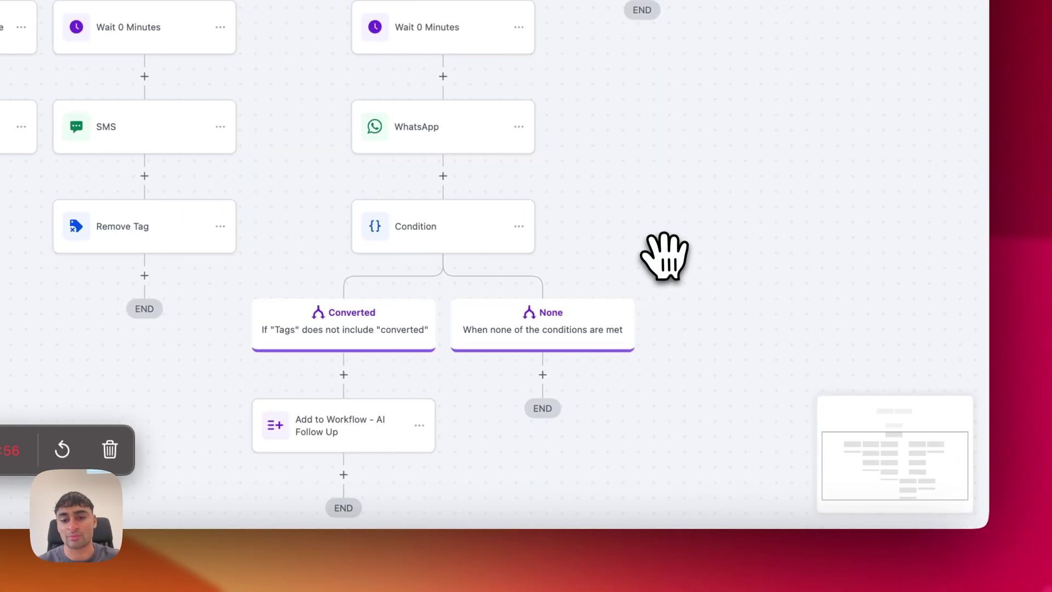
# Inspect the template and message settings of the WhatsApp AI branch's WhatsApp action, leaving them unchanged
pyautogui.moveTo(664, 255); pyautogui.dragTo(633, 203)
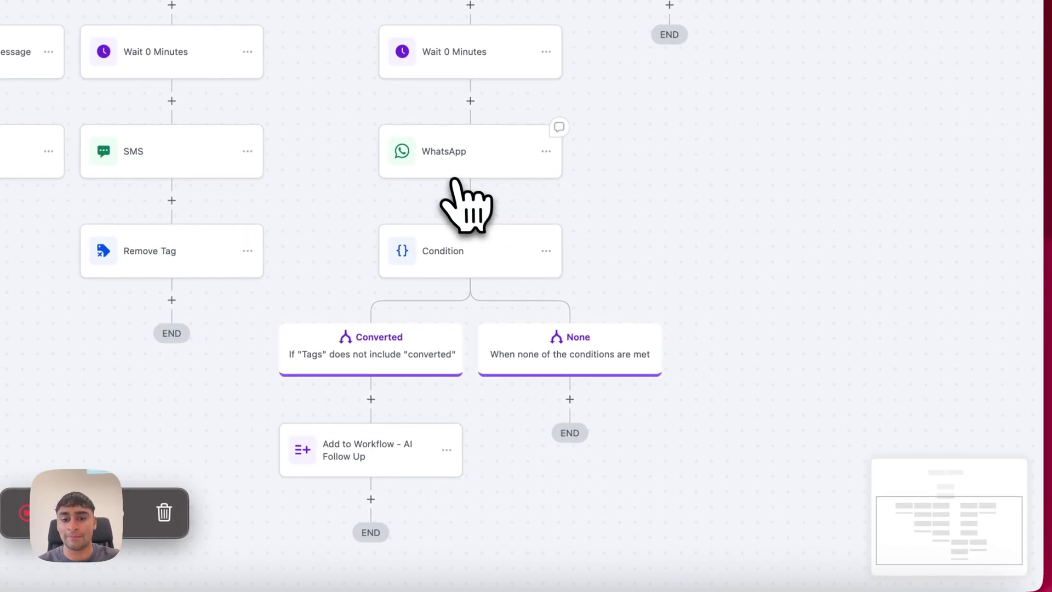
pyautogui.click(445, 165)
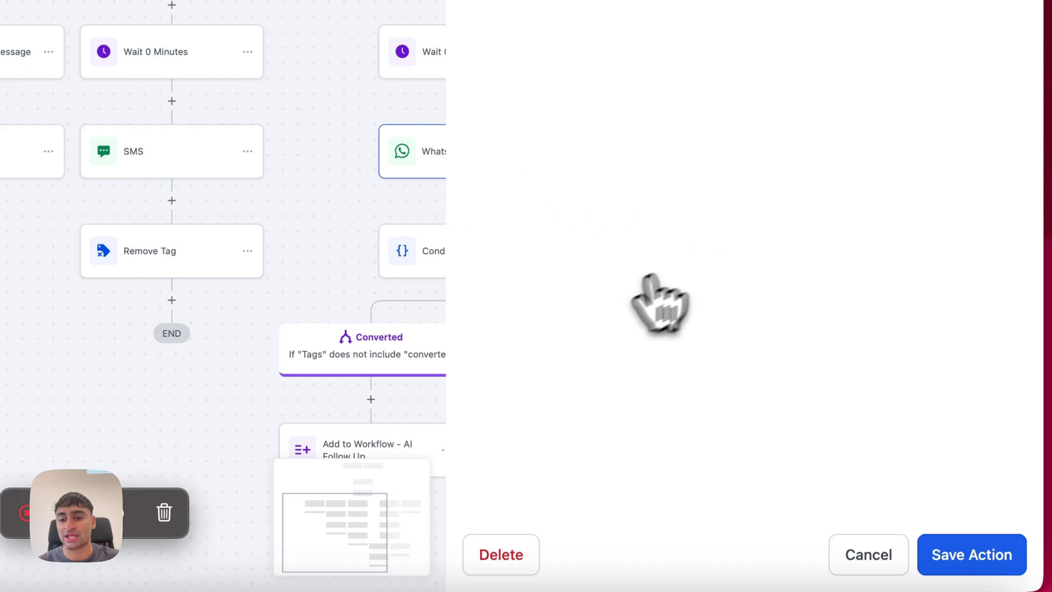
pyautogui.scroll(-1, 603, 422)
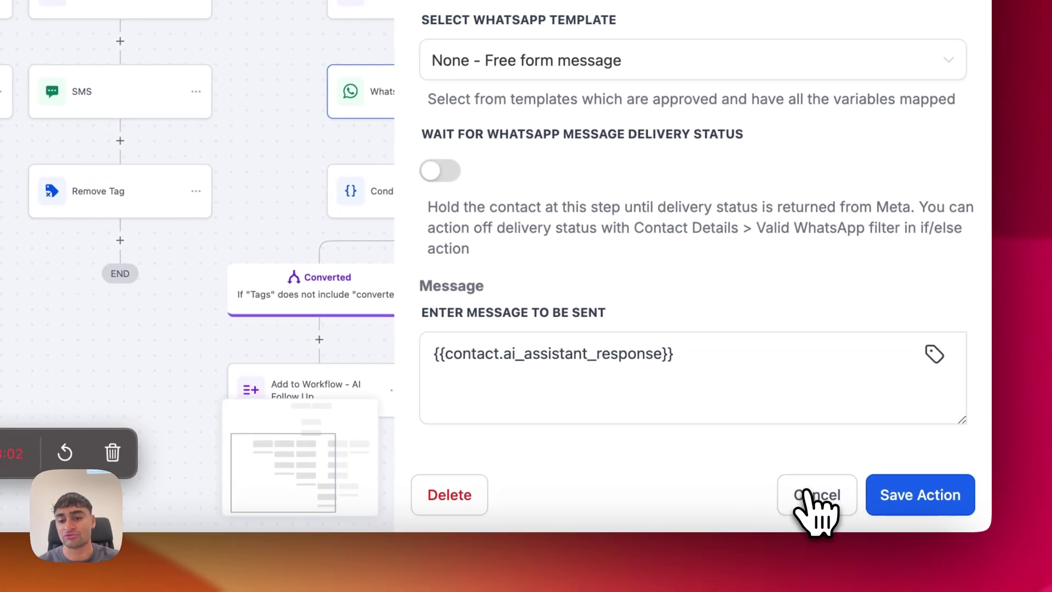
pyautogui.click(868, 555)
# Check which workflow the Add to Workflow action under the Converted condition targets, and close it without saving
pyautogui.scroll(-1, 711, 272)
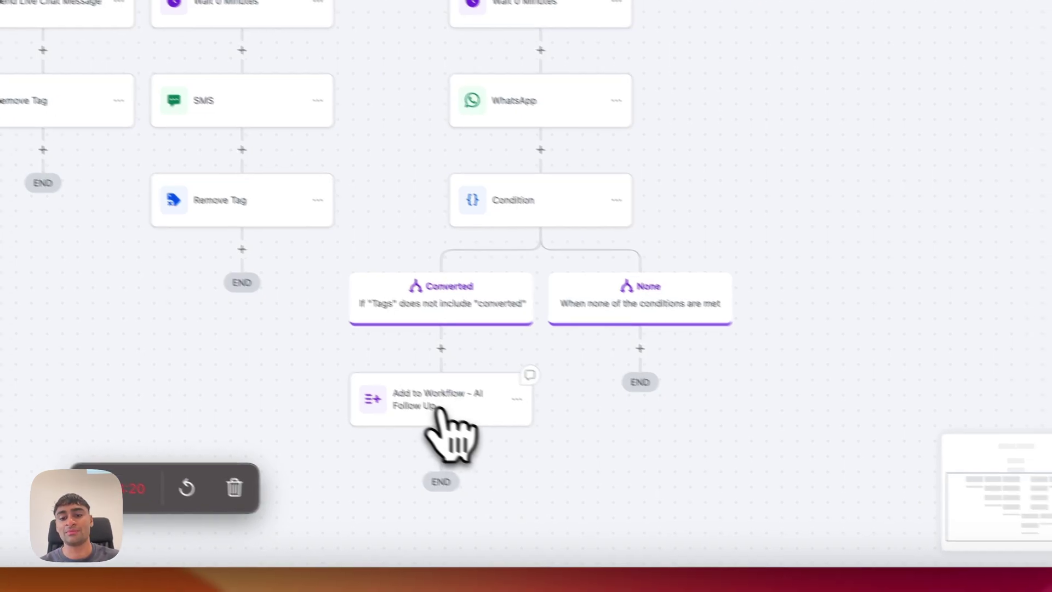
pyautogui.click(462, 421)
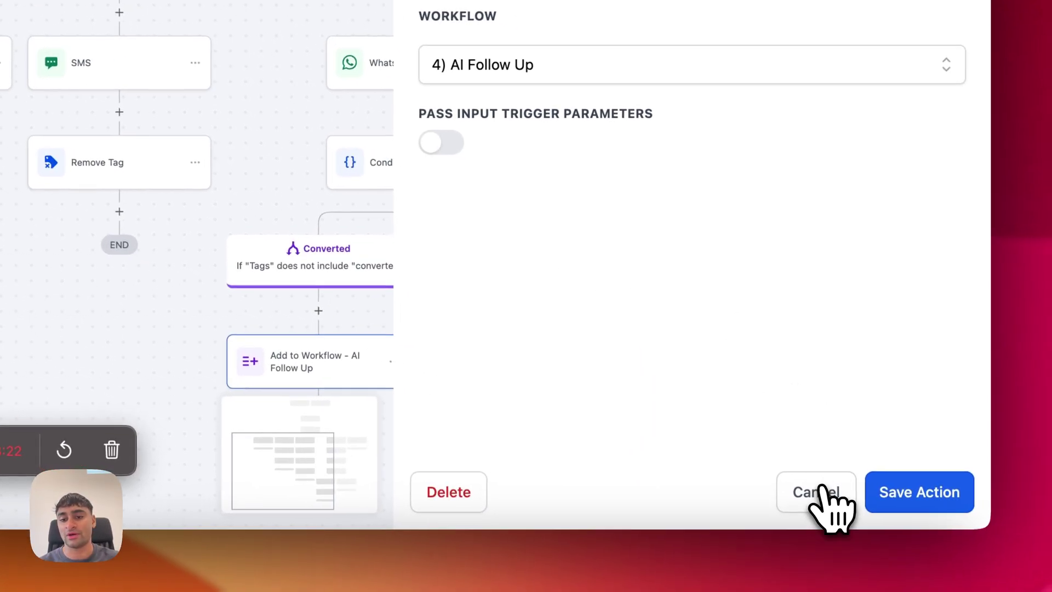
pyautogui.click(829, 497)
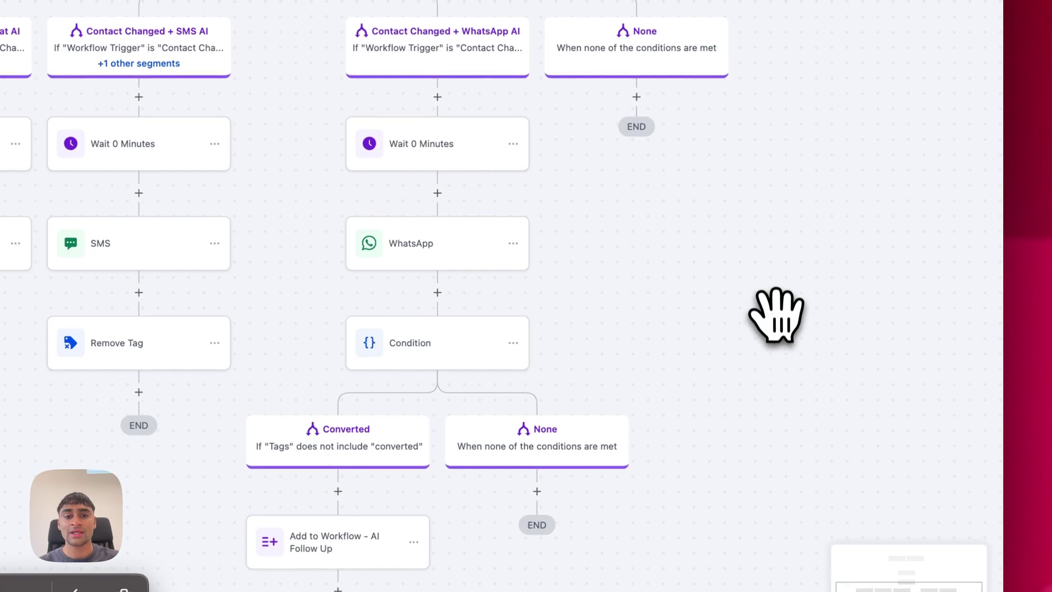
# Look over the AI Assistant workflow's branches from the condition upward and return to the workflow list
pyautogui.moveTo(774, 336); pyautogui.dragTo(721, 376)
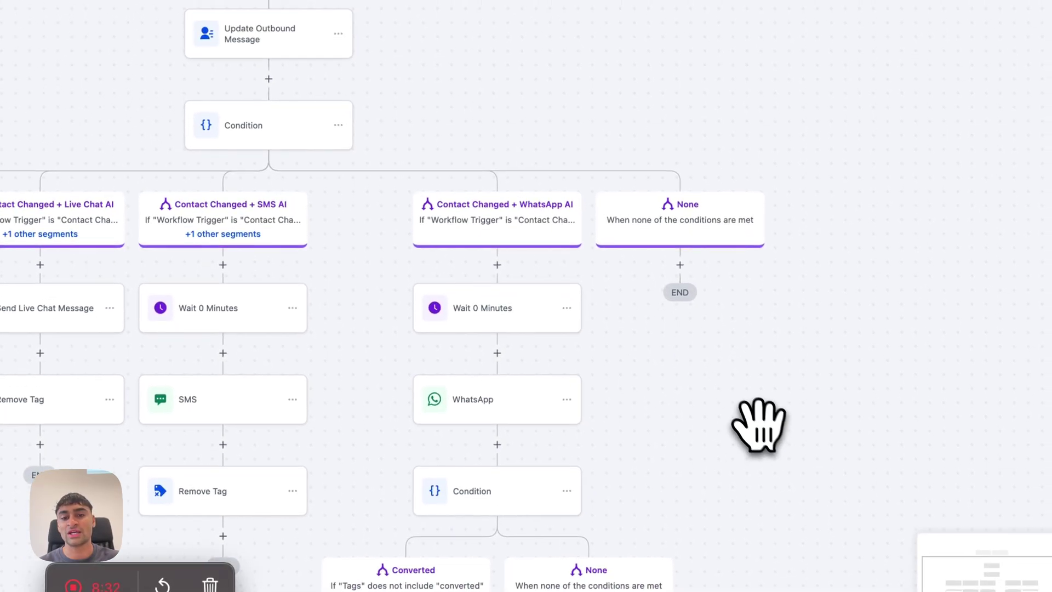
pyautogui.scroll(2, 758, 419)
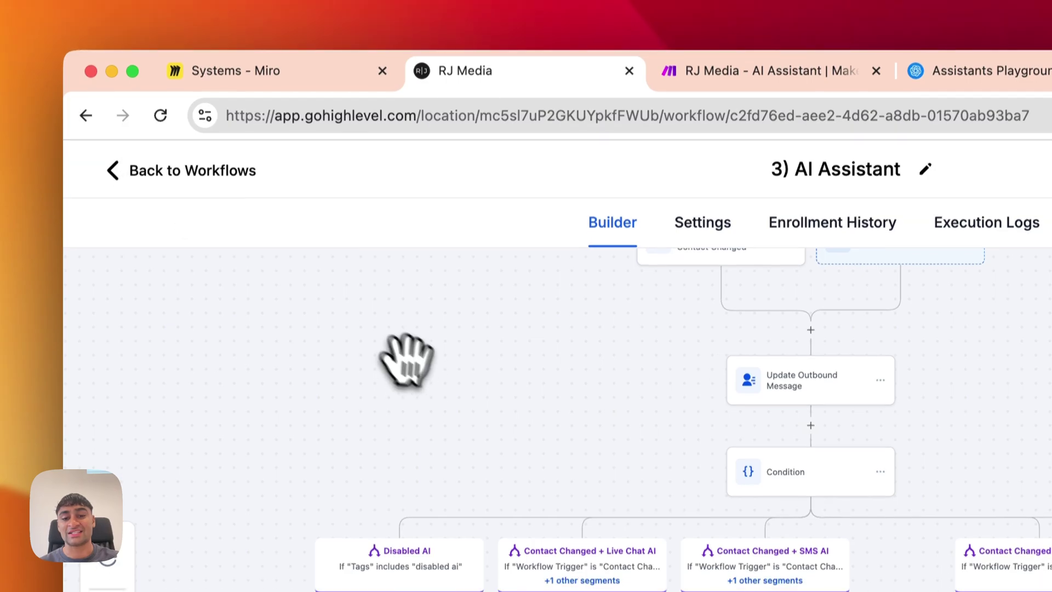
pyautogui.moveTo(405, 359); pyautogui.dragTo(441, 310)
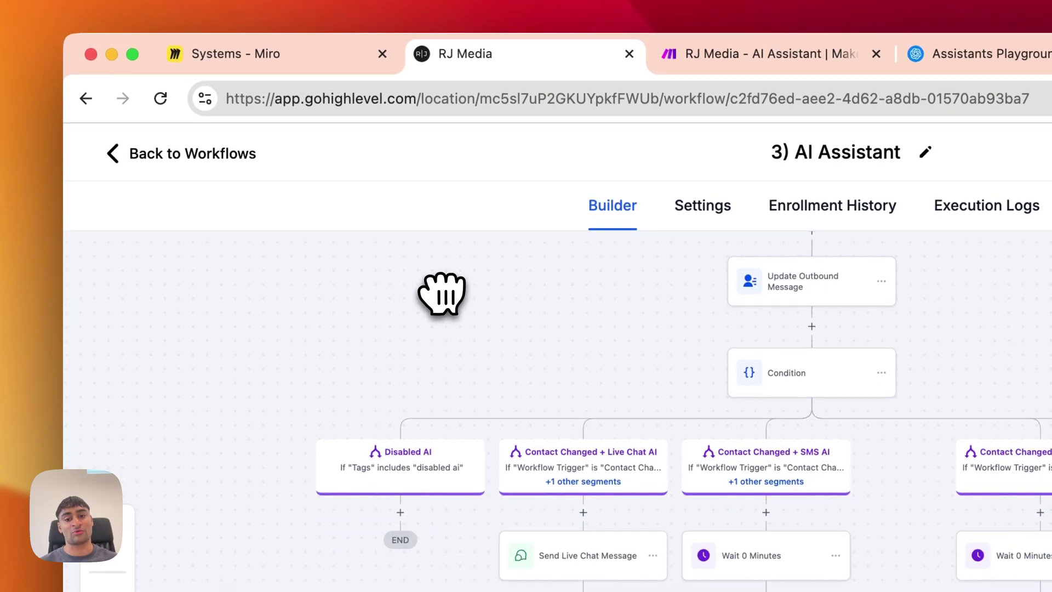
pyautogui.click(206, 185)
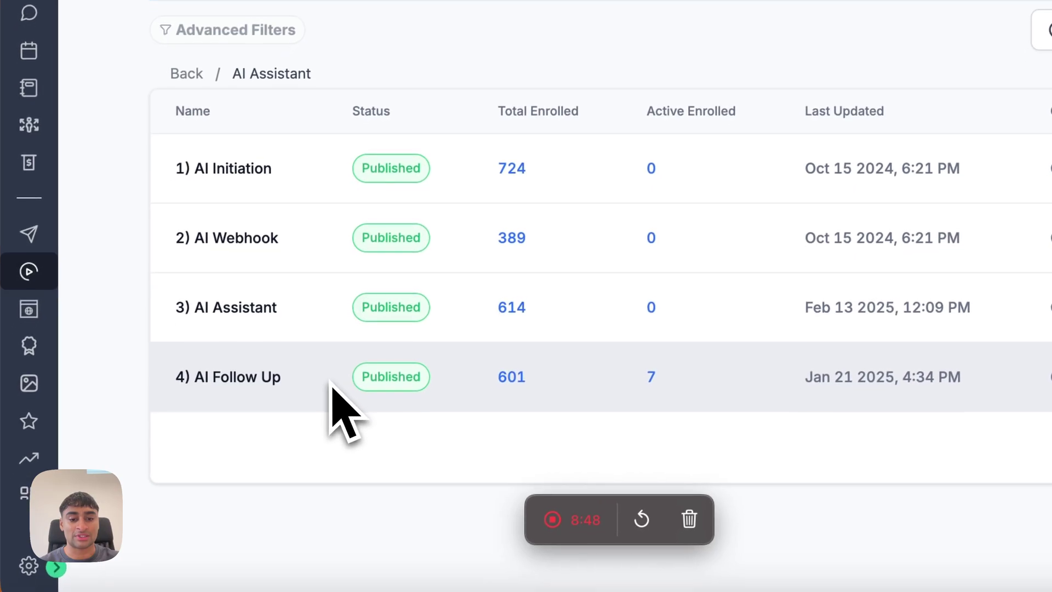
# Open the "4) AI Follow Up" workflow and examine its trigger area, condition and Follow Up Date branches
pyautogui.click(251, 465)
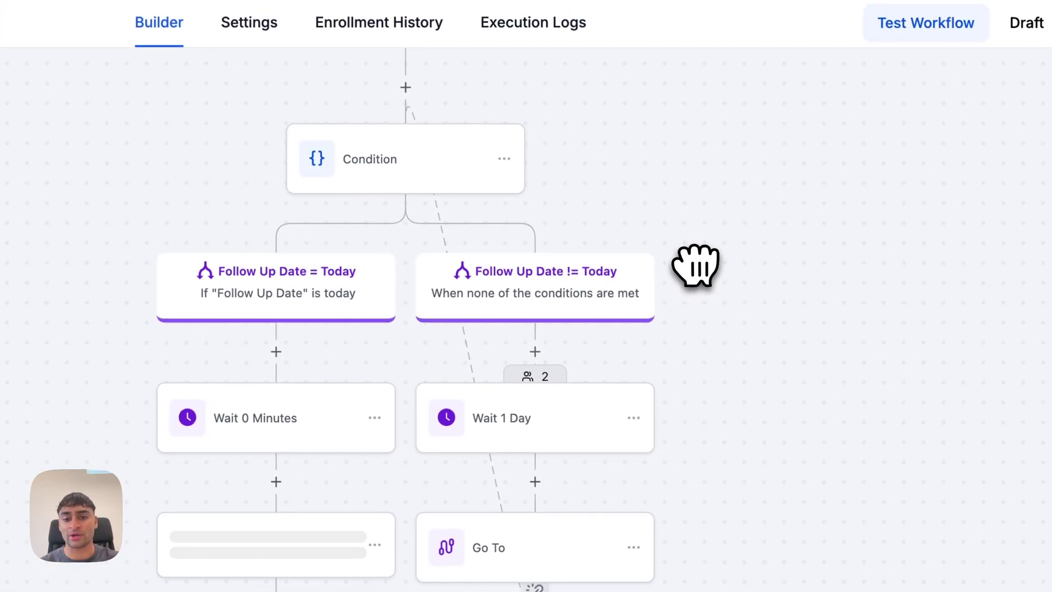
pyautogui.scroll(-3, 695, 266)
pyautogui.moveTo(692, 265); pyautogui.dragTo(545, 411)
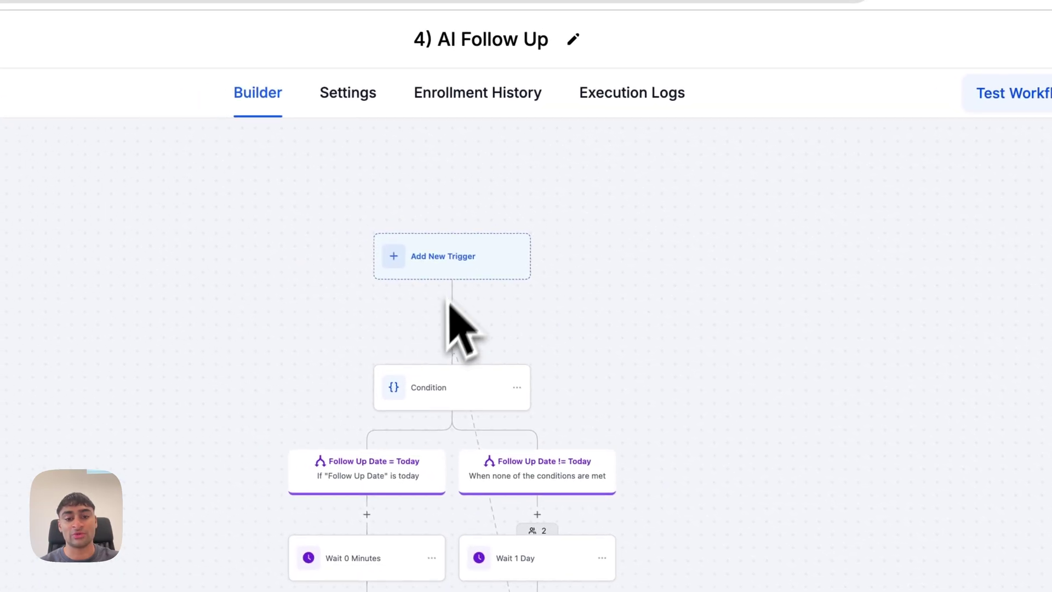
pyautogui.scroll(2, 539, 304)
pyautogui.scroll(1, 635, 383)
pyautogui.moveTo(629, 390); pyautogui.dragTo(661, 224)
pyautogui.scroll(-2, 689, 354)
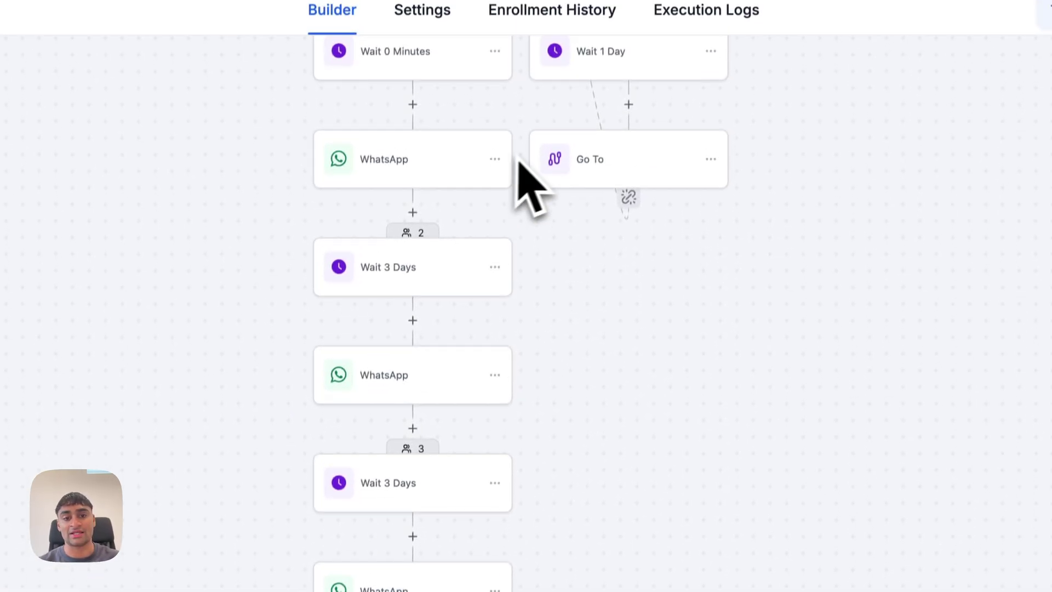
# Examine the sequence of waits and WhatsApp messages in the "Follow Up Date = Today" branch through to its end
pyautogui.moveTo(589, 104); pyautogui.dragTo(588, 146)
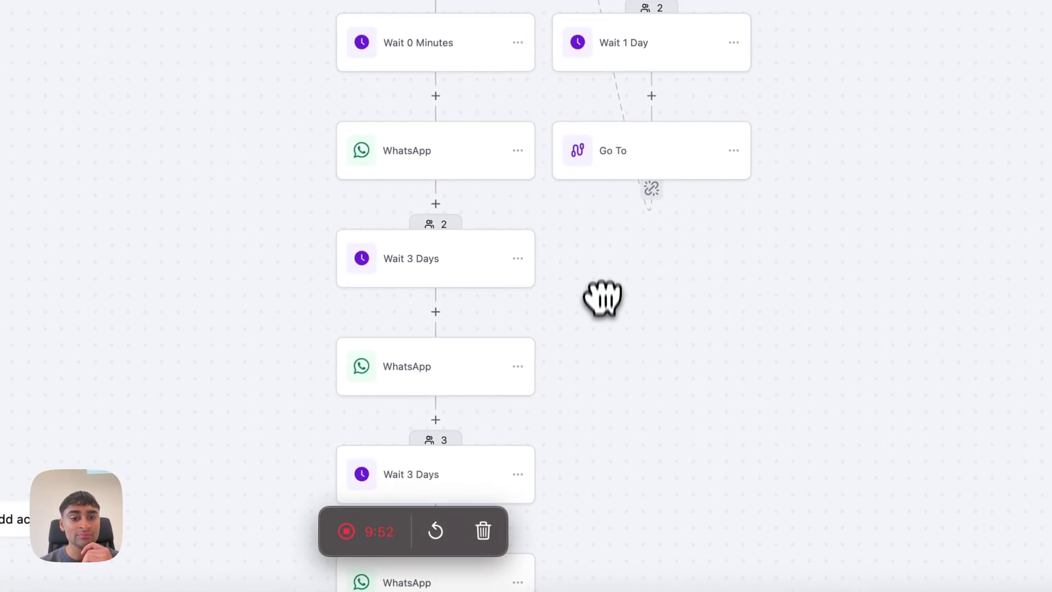
pyautogui.moveTo(615, 417); pyautogui.dragTo(616, 317)
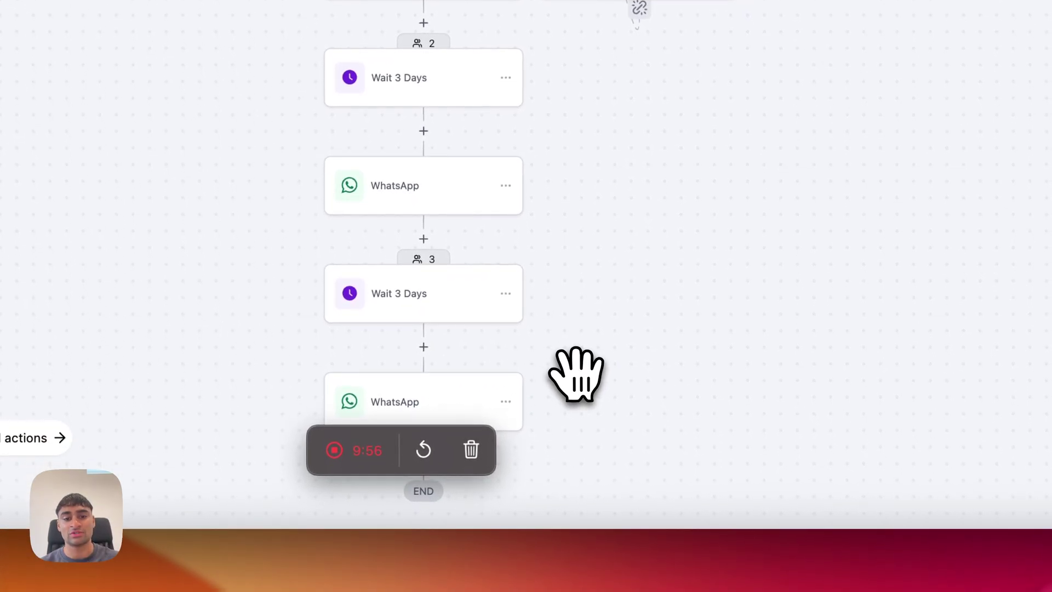
pyautogui.moveTo(604, 300); pyautogui.dragTo(616, 359)
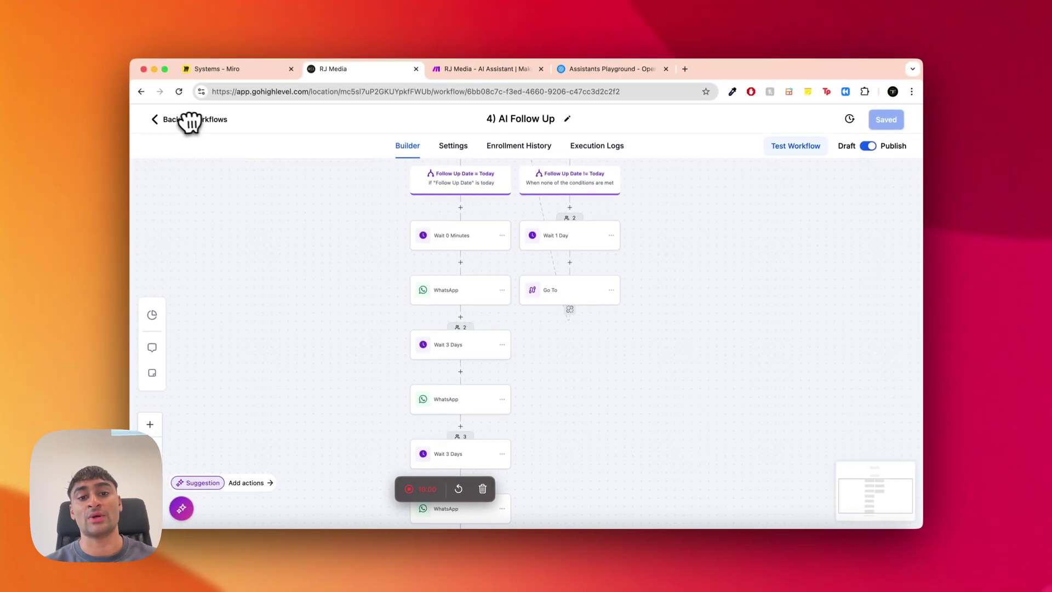
pyautogui.moveTo(334, 225); pyautogui.dragTo(337, 331)
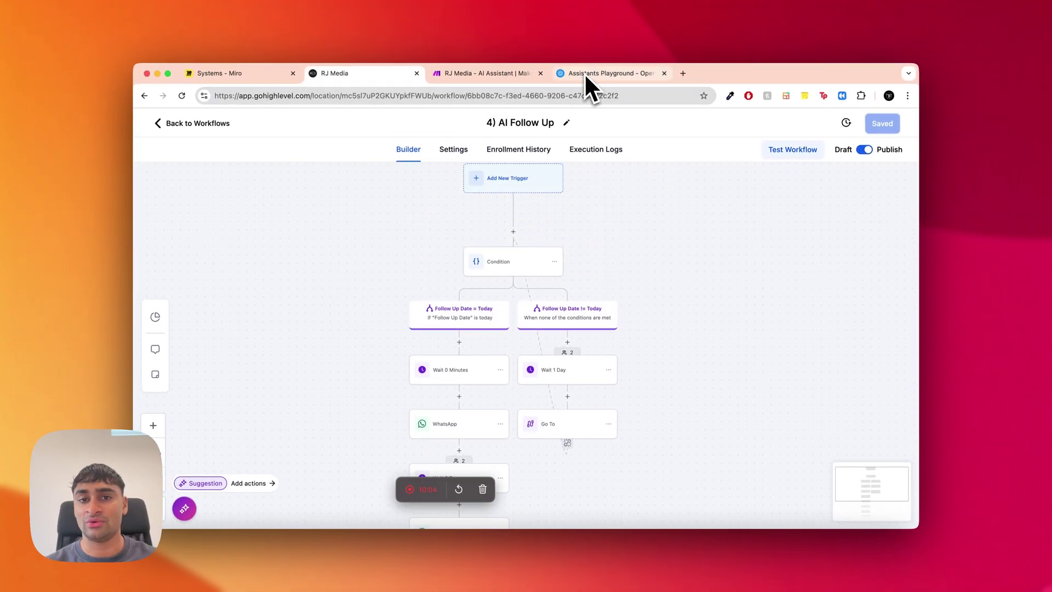
# Switch to the RJ Media - AI Assistant scenario in Make and check the tag filter on each of the router's four routes
pyautogui.click(493, 76)
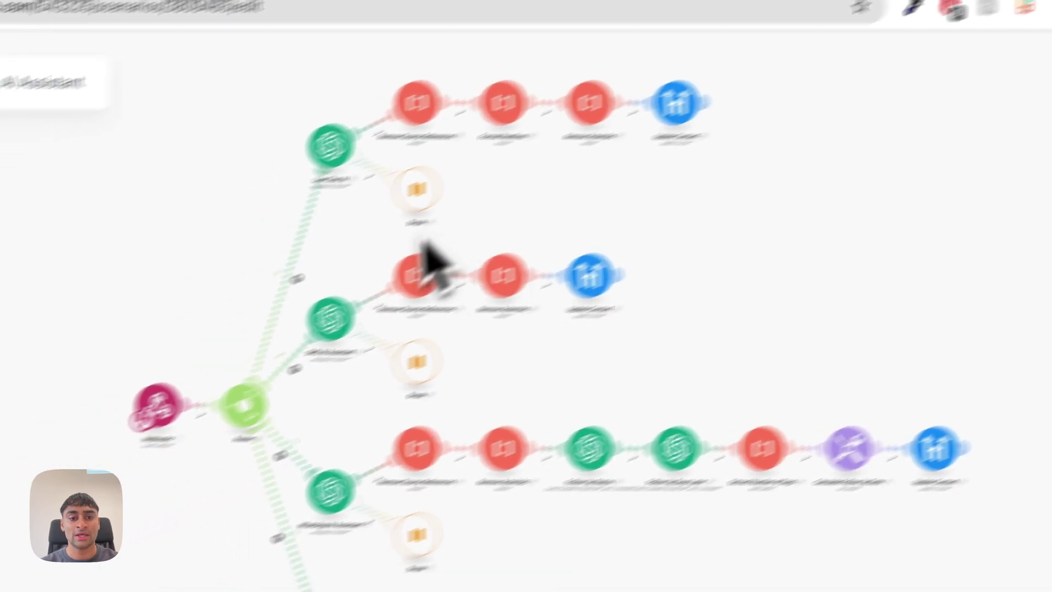
pyautogui.click(445, 220)
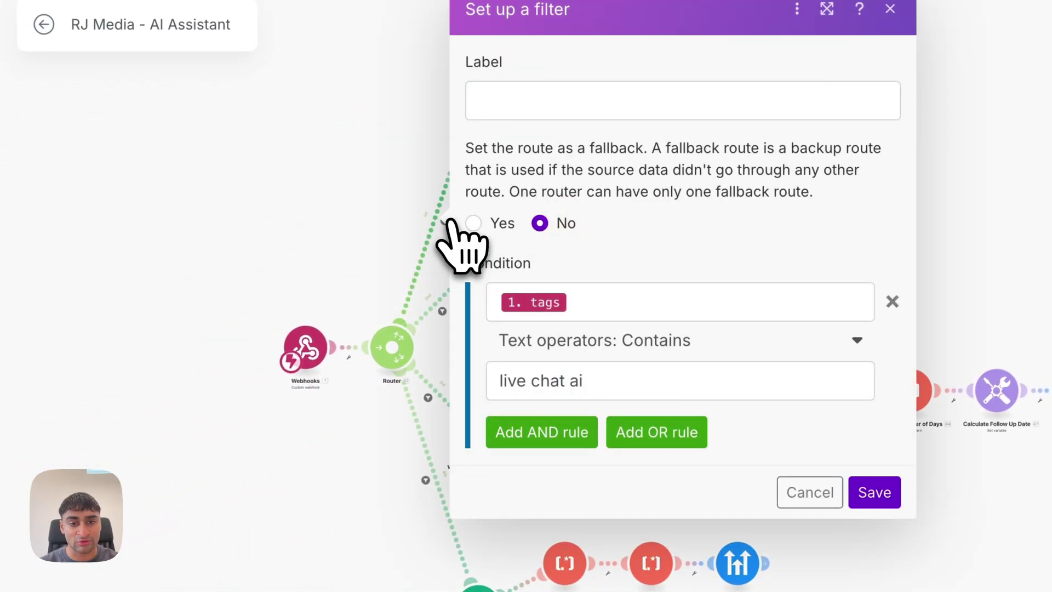
pyautogui.click(387, 240)
pyautogui.click(442, 311)
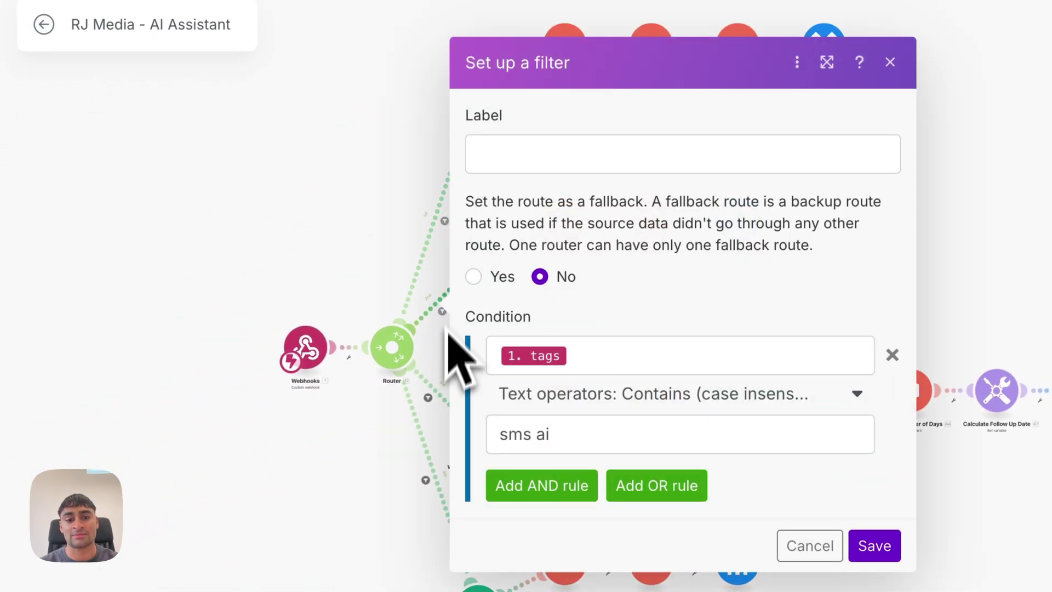
pyautogui.click(428, 398)
pyautogui.click(358, 476)
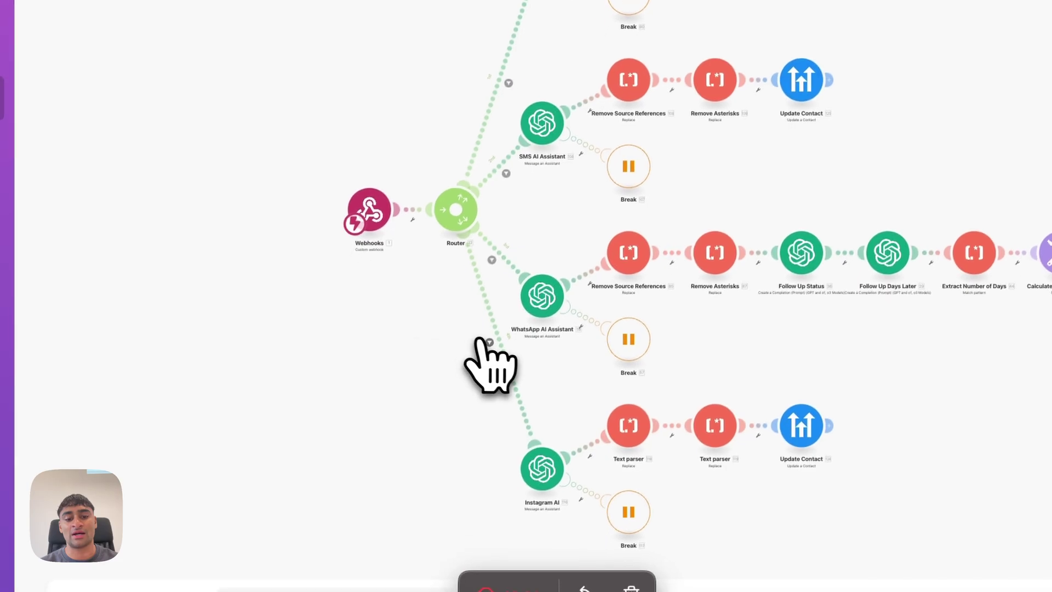
pyautogui.click(425, 479)
pyautogui.click(493, 383)
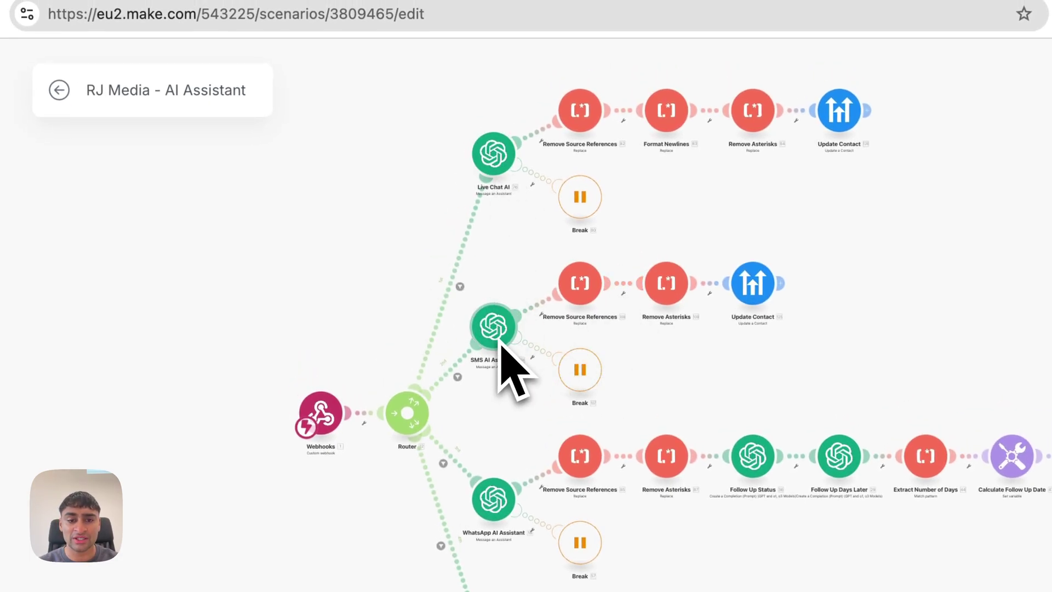
# Open the WhatsApp AI Assistant module and compare its selected assistant with the one in the OpenAI Playground
pyautogui.click(492, 500)
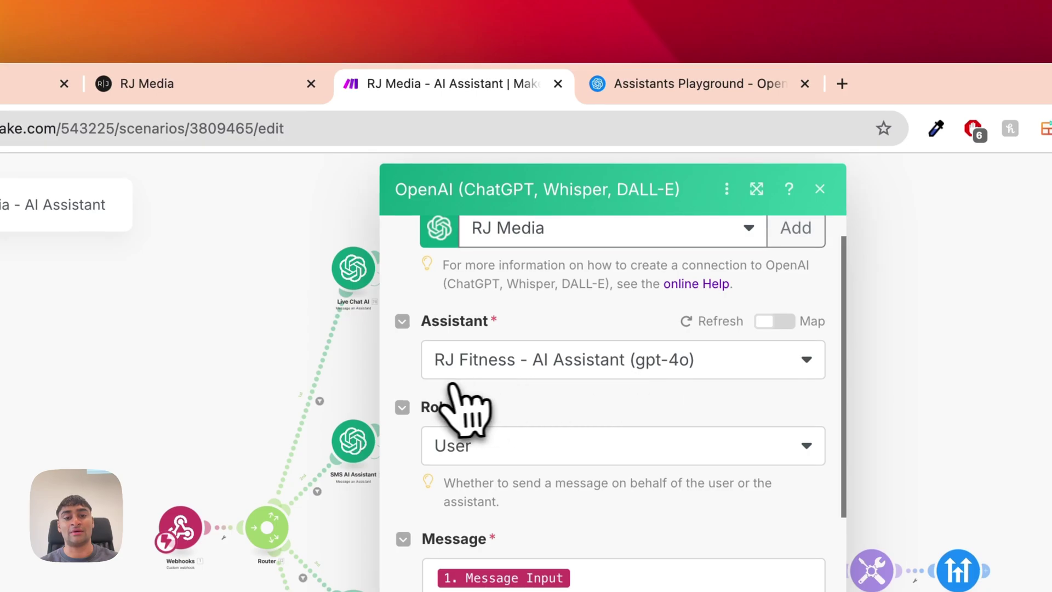
pyautogui.click(670, 83)
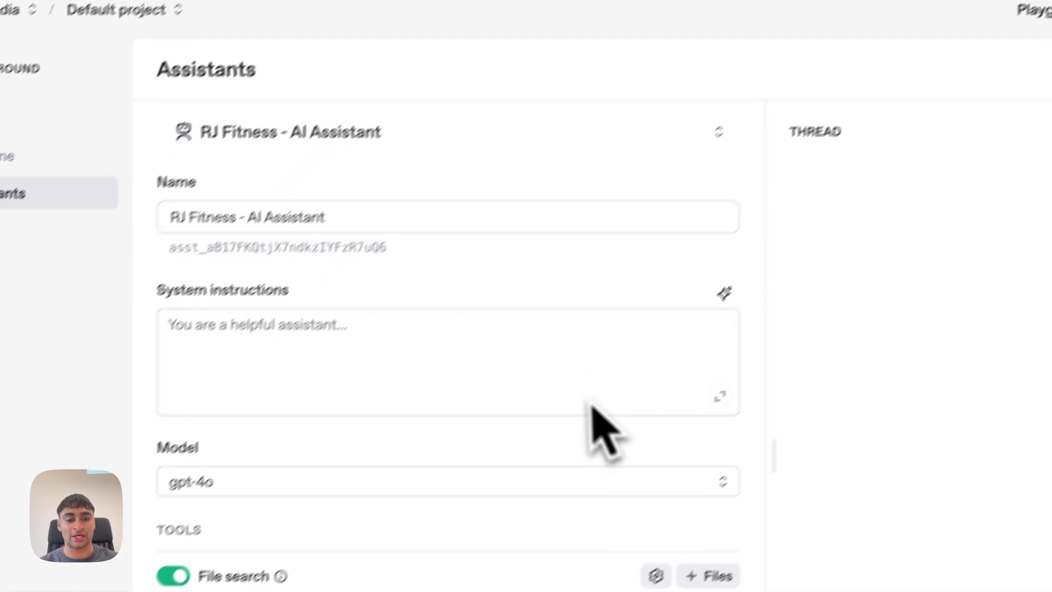
pyautogui.scroll(-1, 591, 447)
pyautogui.scroll(1, 598, 460)
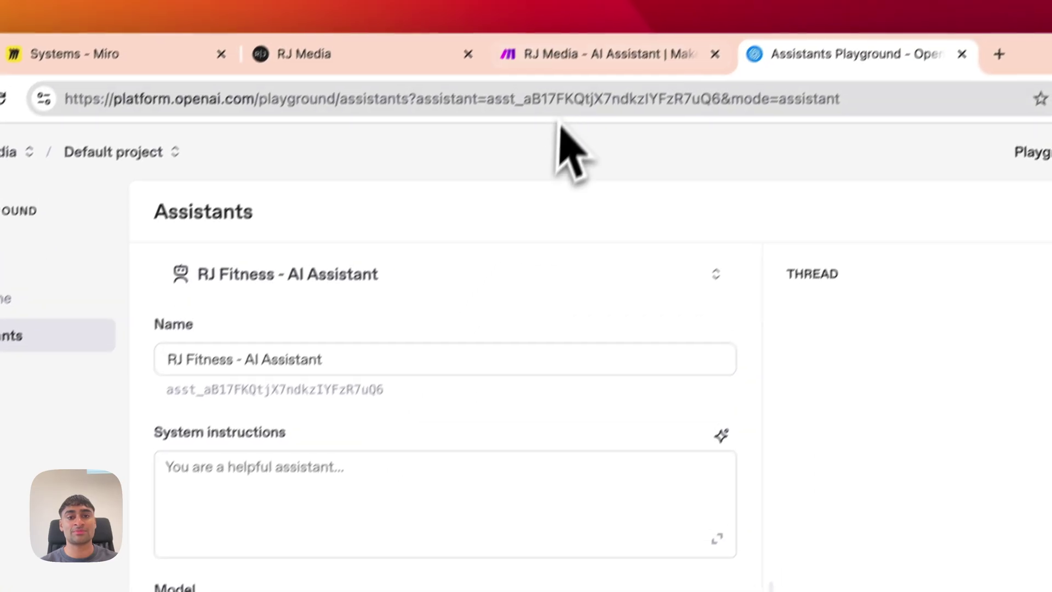
pyautogui.click(554, 82)
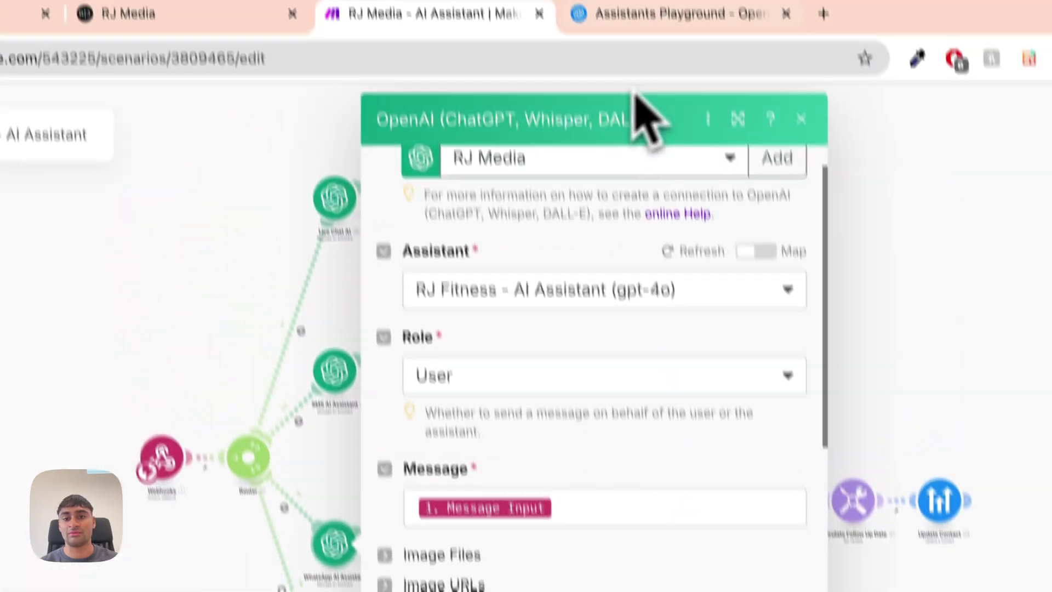
# Examine the system instructions, model, tools and model configuration of RJ Fitness - AI Assistant in the OpenAI Playground
pyautogui.click(671, 16)
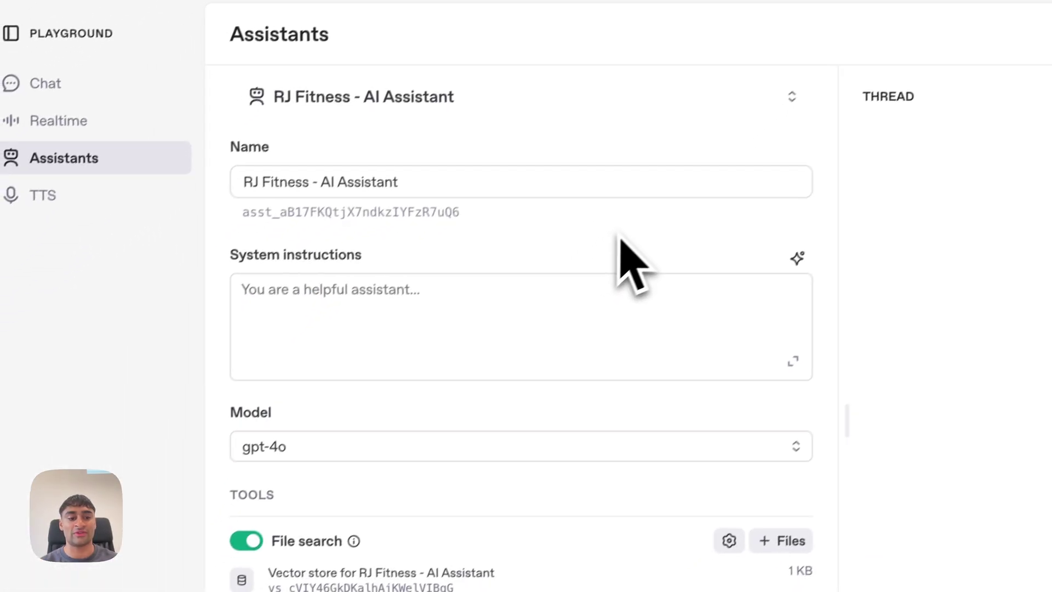
pyautogui.scroll(-5, 496, 493)
pyautogui.scroll(-1, 624, 353)
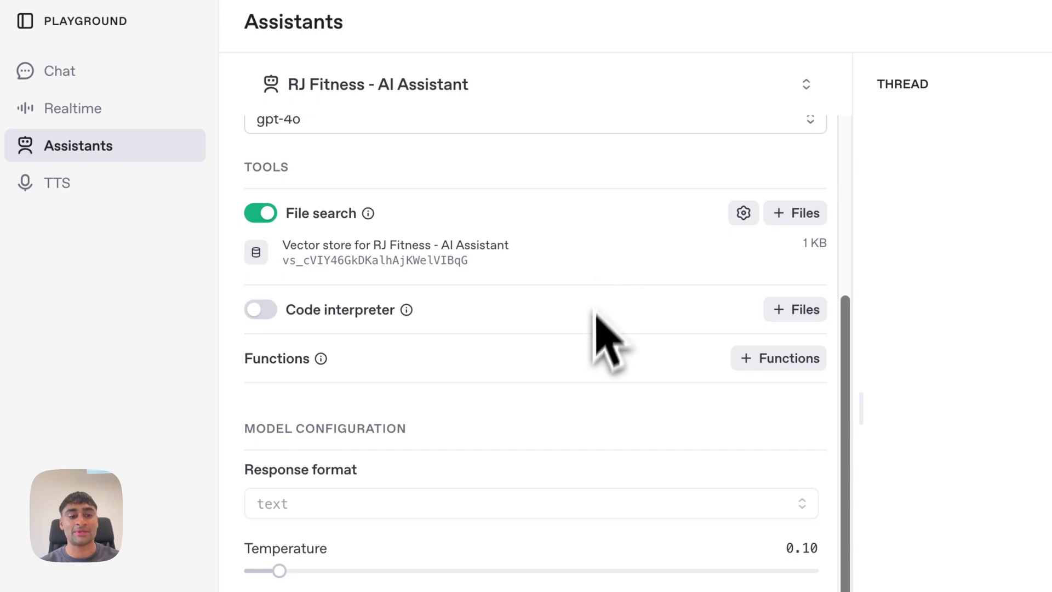
pyautogui.scroll(-2, 591, 339)
pyautogui.scroll(10, 603, 378)
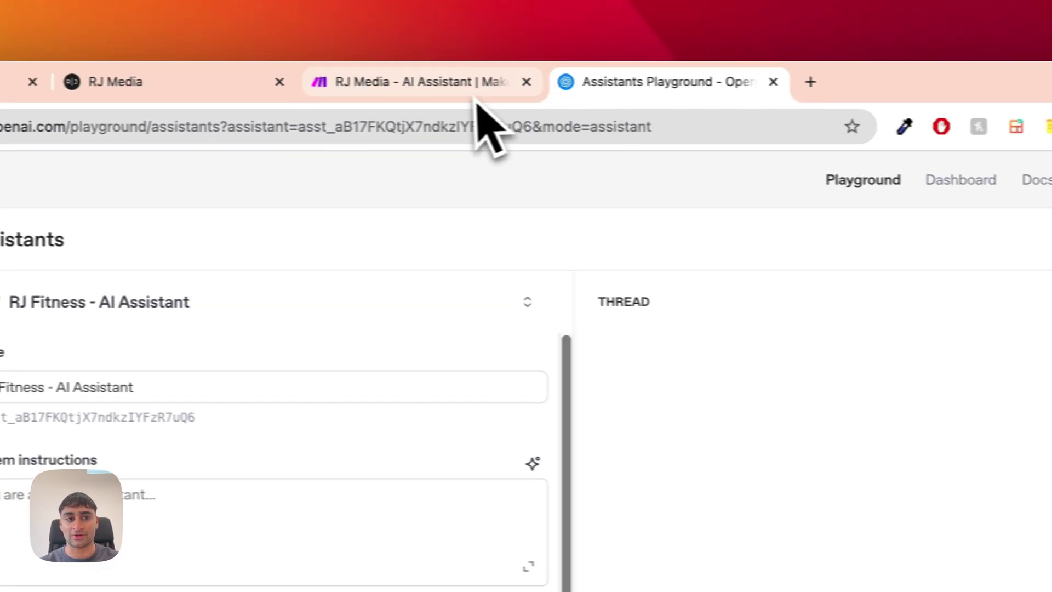
# Return to the Make scenario and review the WhatsApp AI Assistant module's assistant, role, message and Thread ID mappings
pyautogui.click(475, 93)
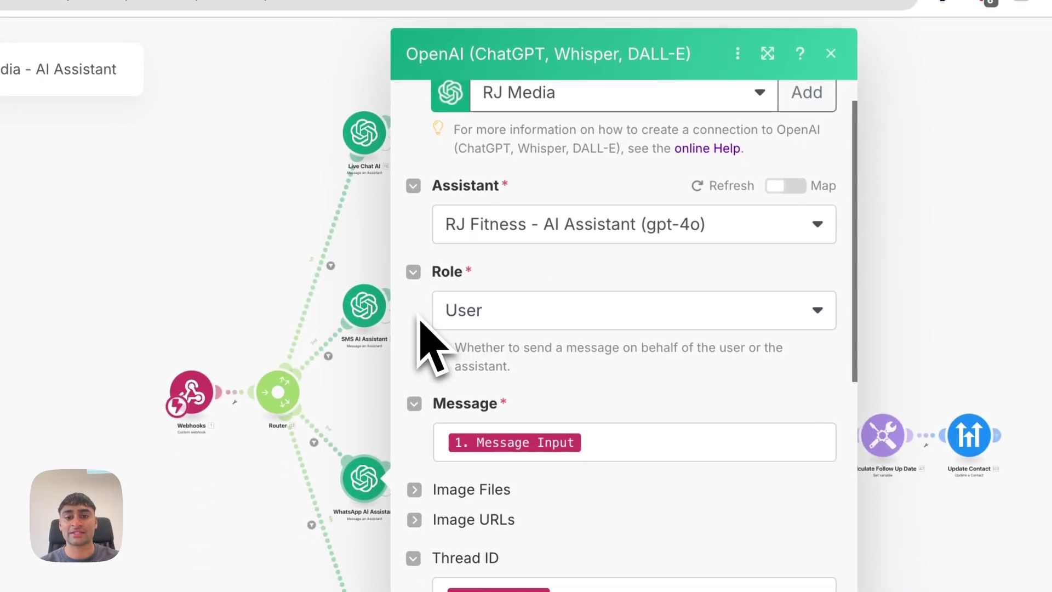
pyautogui.scroll(-3, 419, 323)
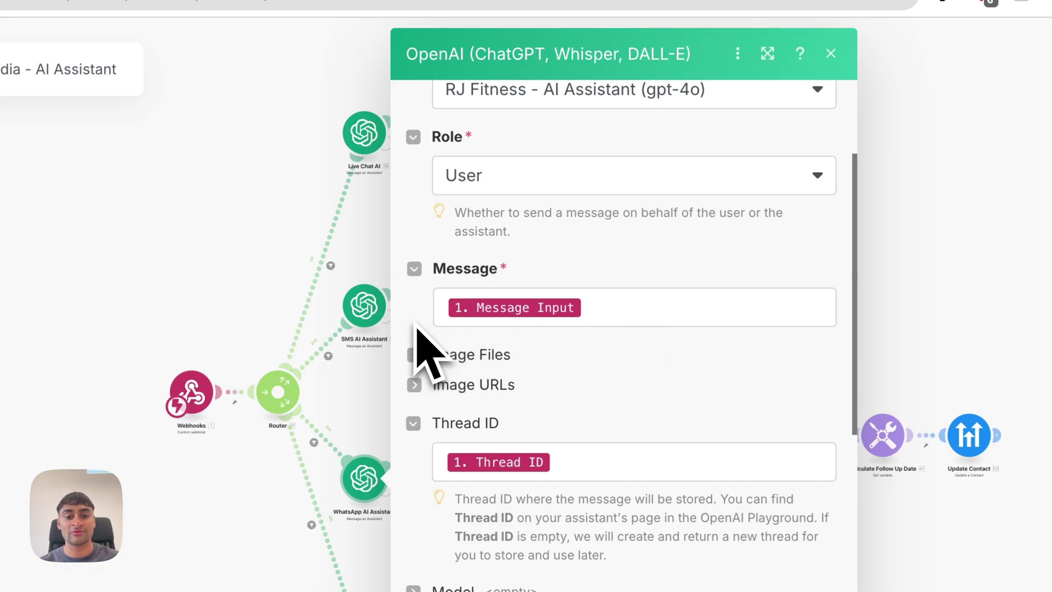
pyautogui.scroll(-2, 419, 336)
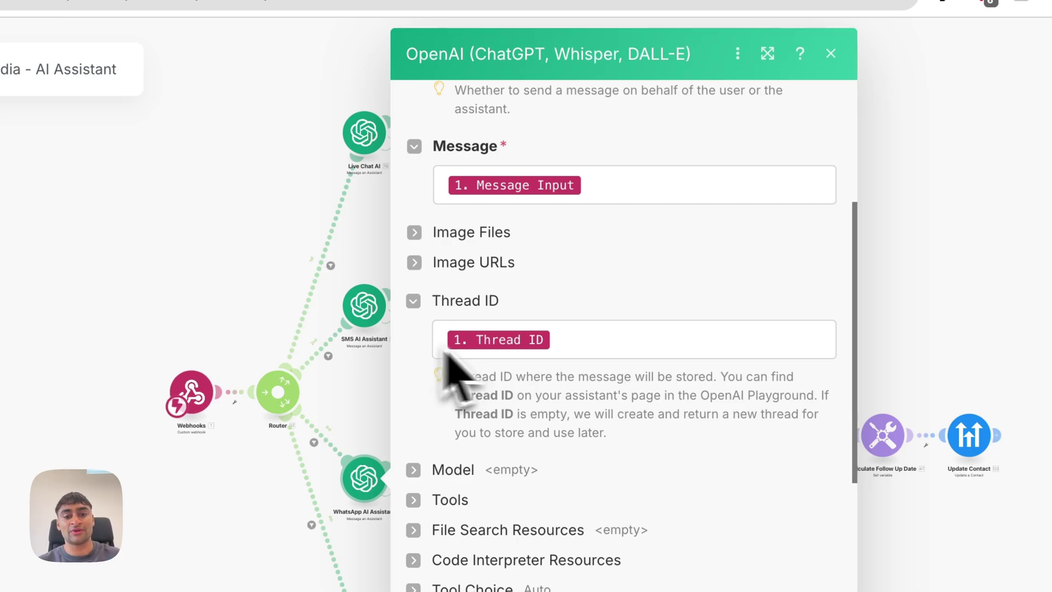
pyautogui.click(565, 338)
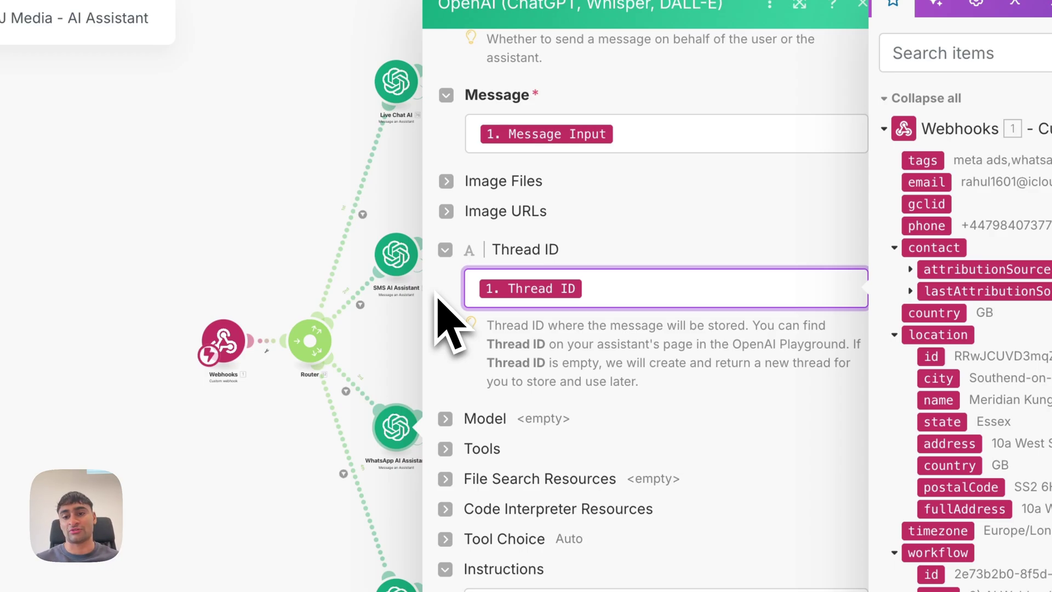
pyautogui.click(448, 320)
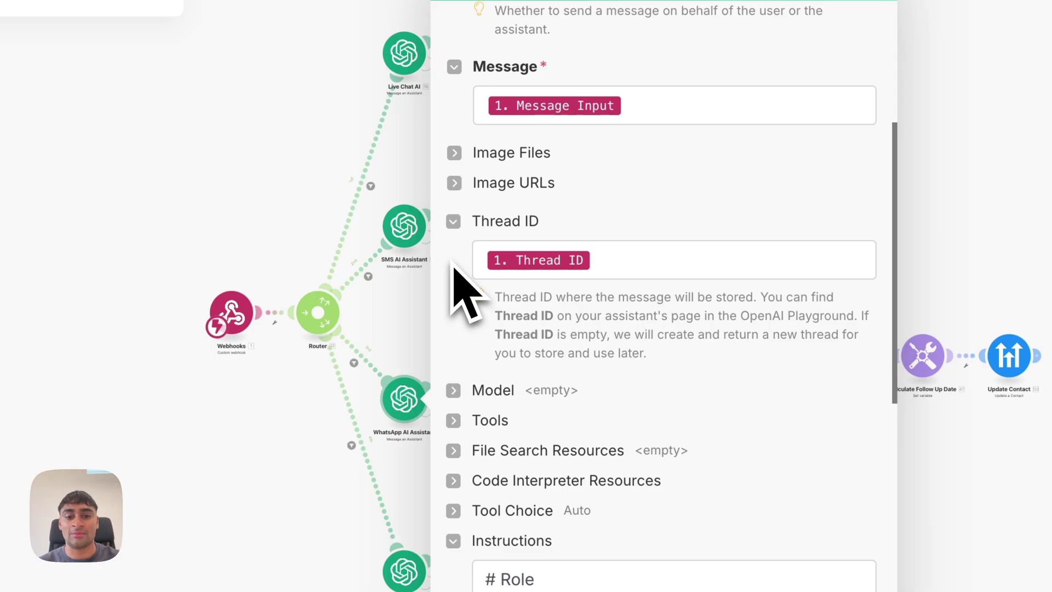
# Examine the Role, Task and Rules headings in the WhatsApp AI Assistant module's Instructions
pyautogui.scroll(-6, 452, 264)
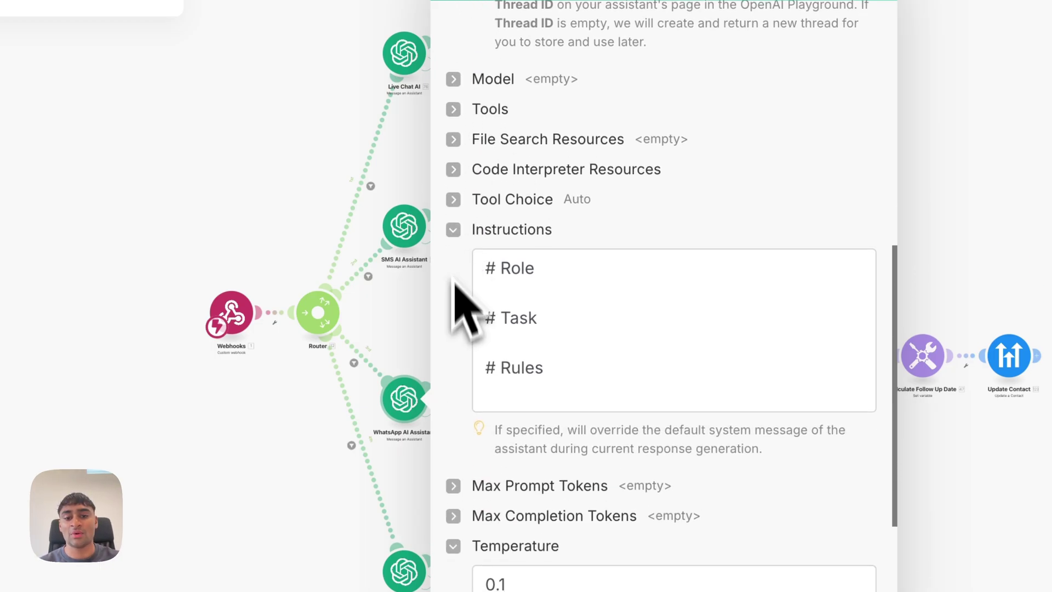
pyautogui.scroll(-1, 465, 332)
pyautogui.click(568, 307)
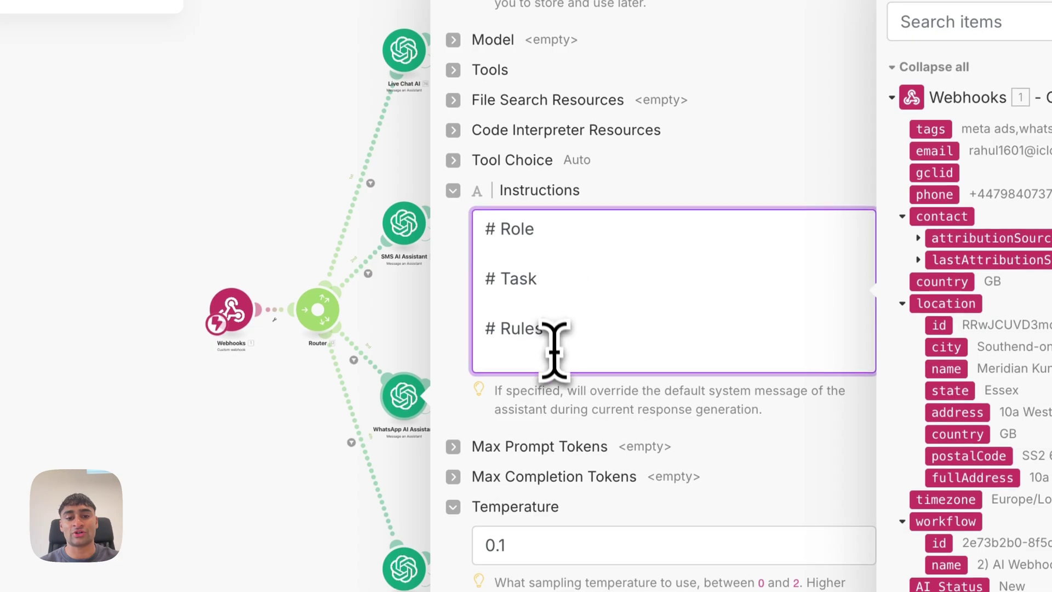
pyautogui.click(551, 246)
pyautogui.click(458, 286)
pyautogui.click(546, 229)
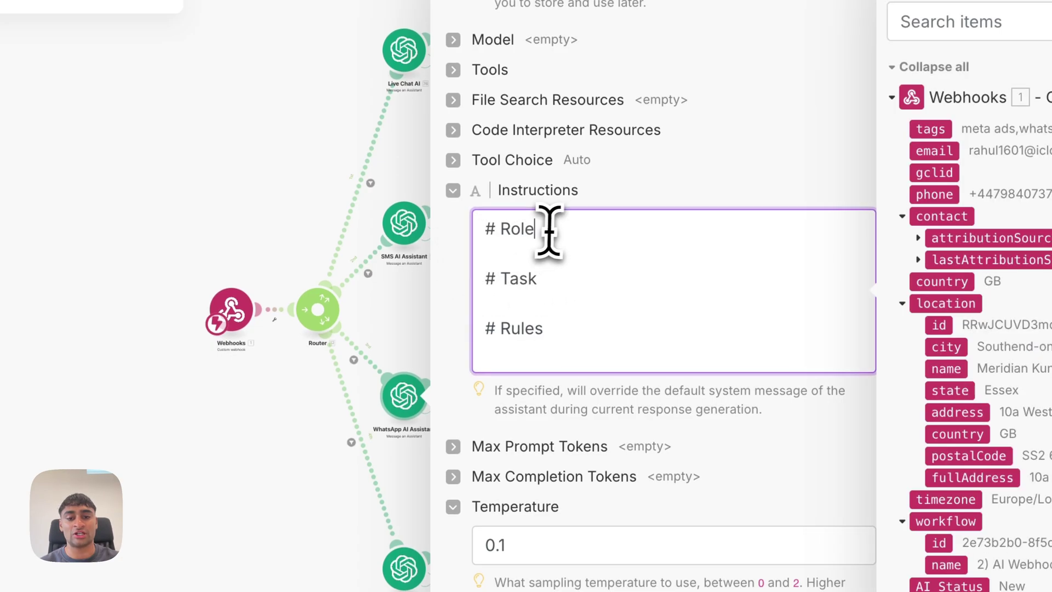
pyautogui.click(564, 280)
pyautogui.click(565, 319)
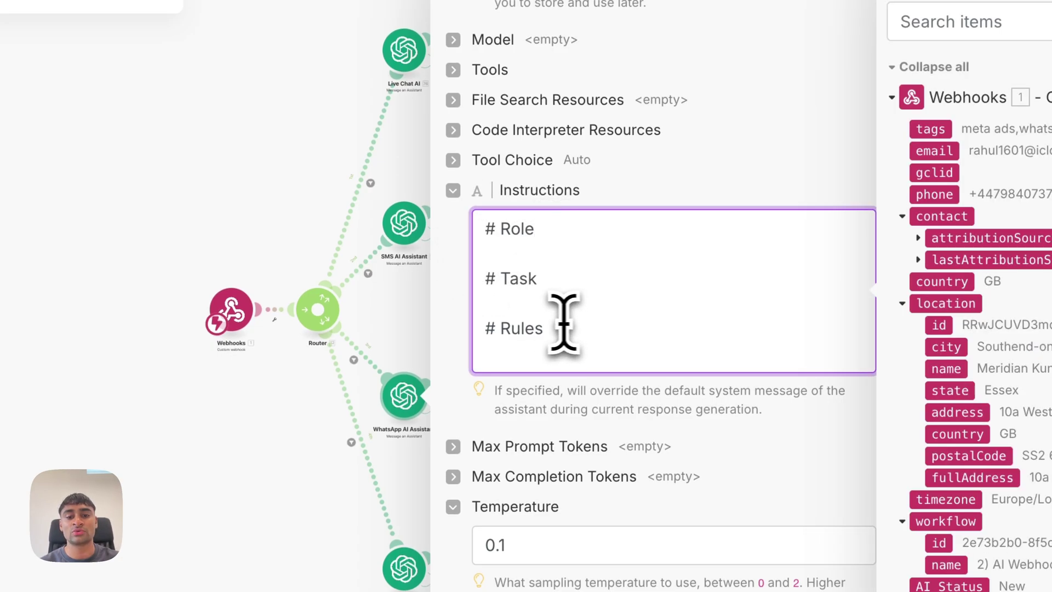
pyautogui.click(449, 323)
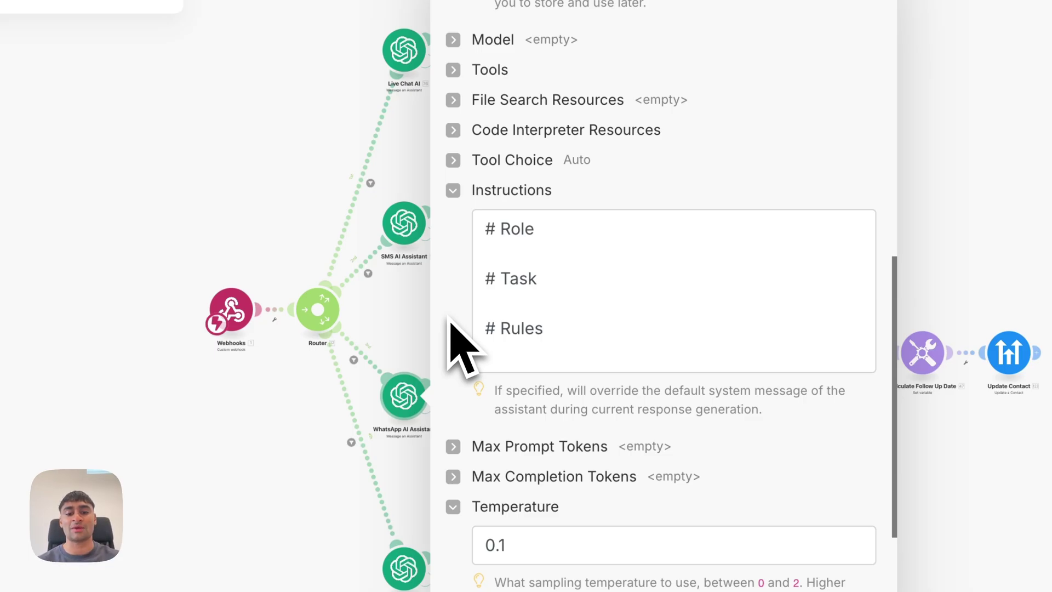
# Examine the Temperature, Top P and Response Format settings of the WhatsApp AI Assistant module
pyautogui.scroll(-5, 450, 323)
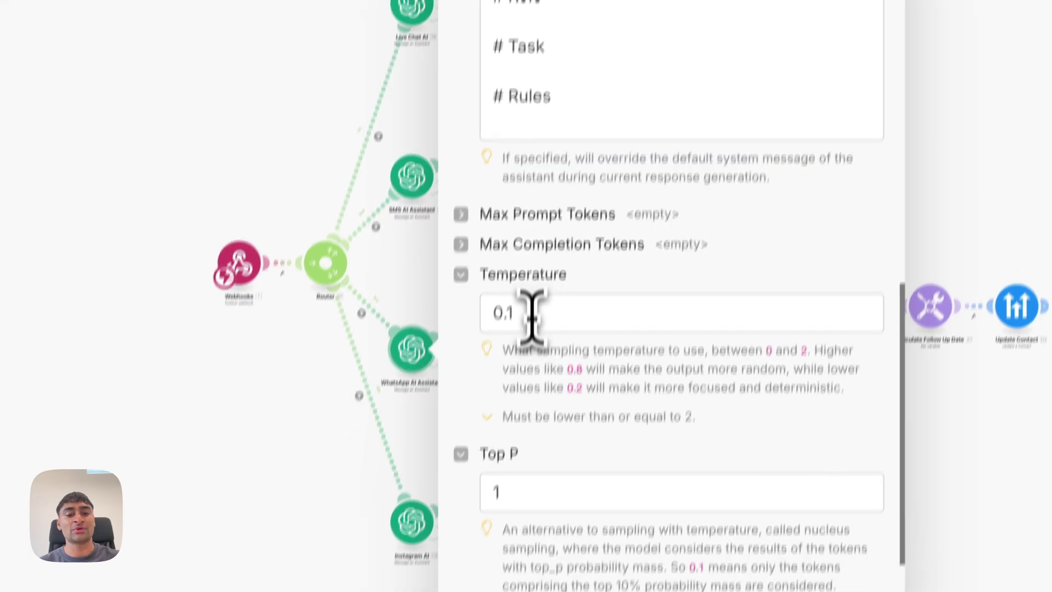
pyautogui.click(532, 312)
pyautogui.click(462, 351)
pyautogui.scroll(-3, 551, 488)
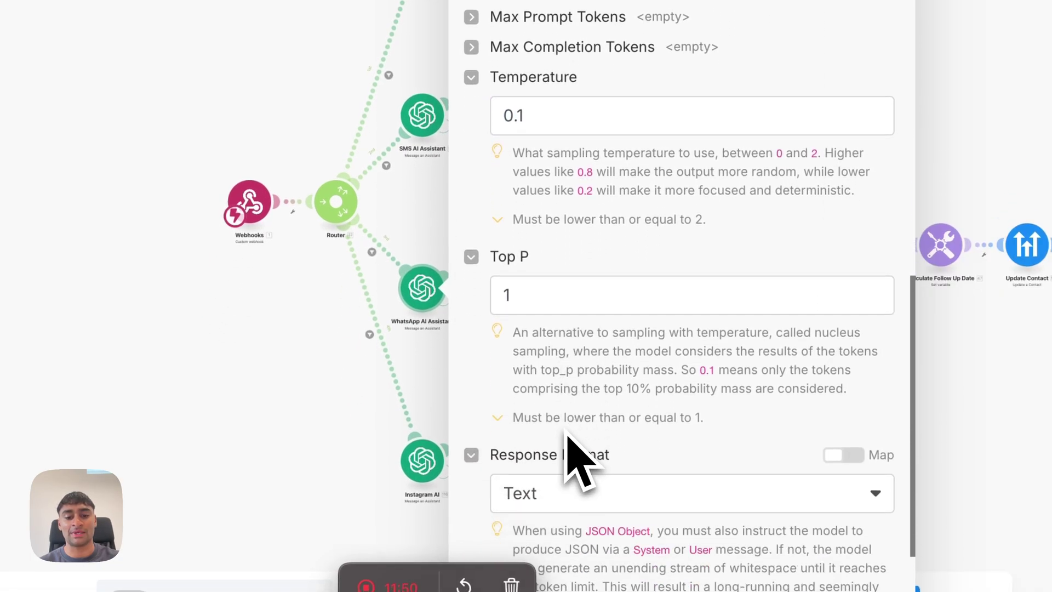
pyautogui.scroll(2, 554, 263)
pyautogui.moveTo(554, 219); pyautogui.dragTo(482, 225)
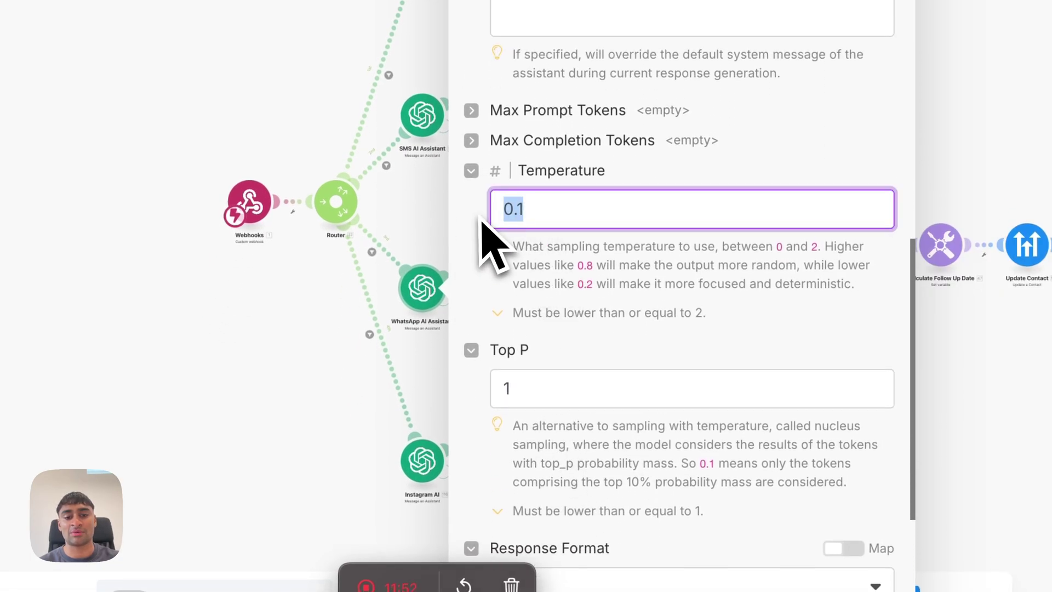
pyautogui.click(466, 222)
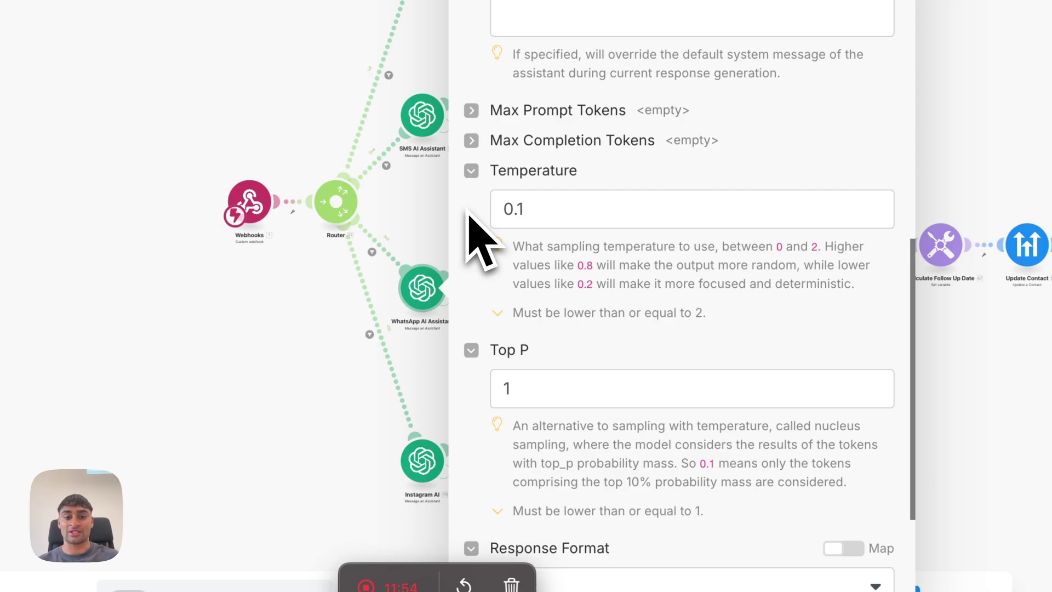
pyautogui.scroll(3, 471, 219)
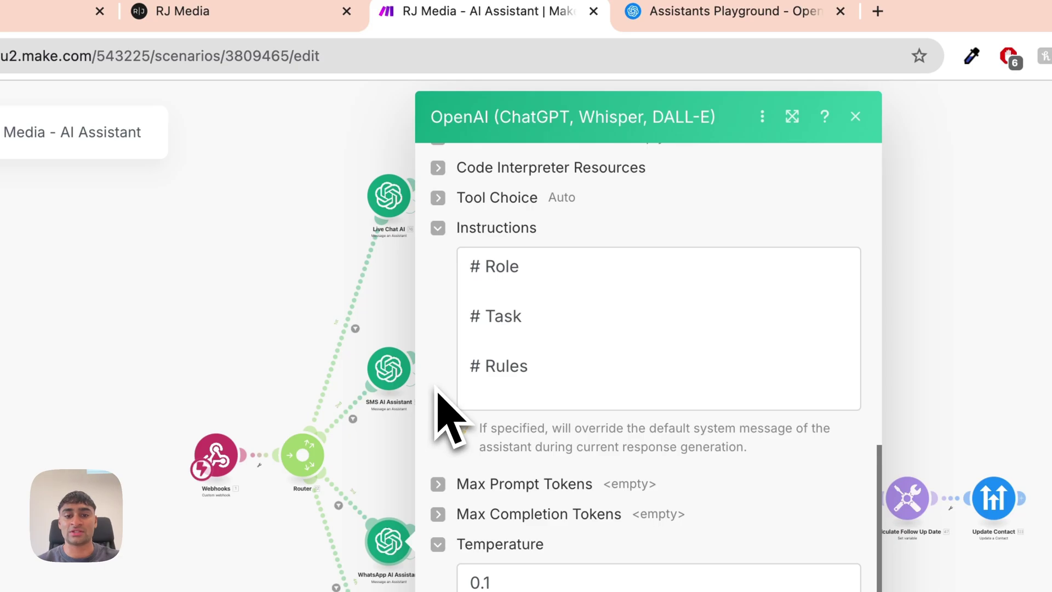
pyautogui.click(514, 545)
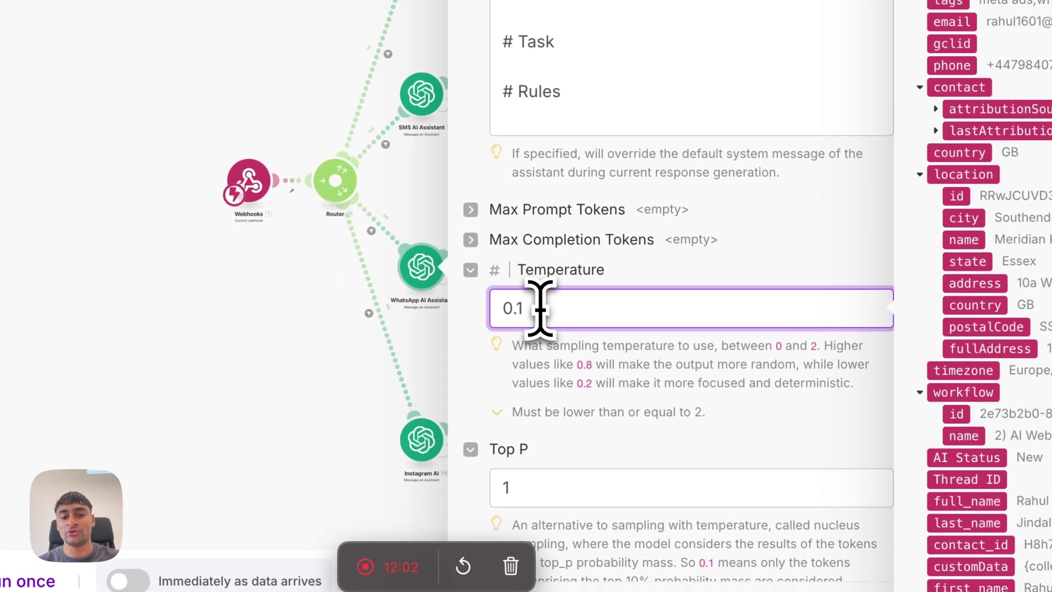
pyautogui.doubleClick(483, 544)
pyautogui.click(471, 311)
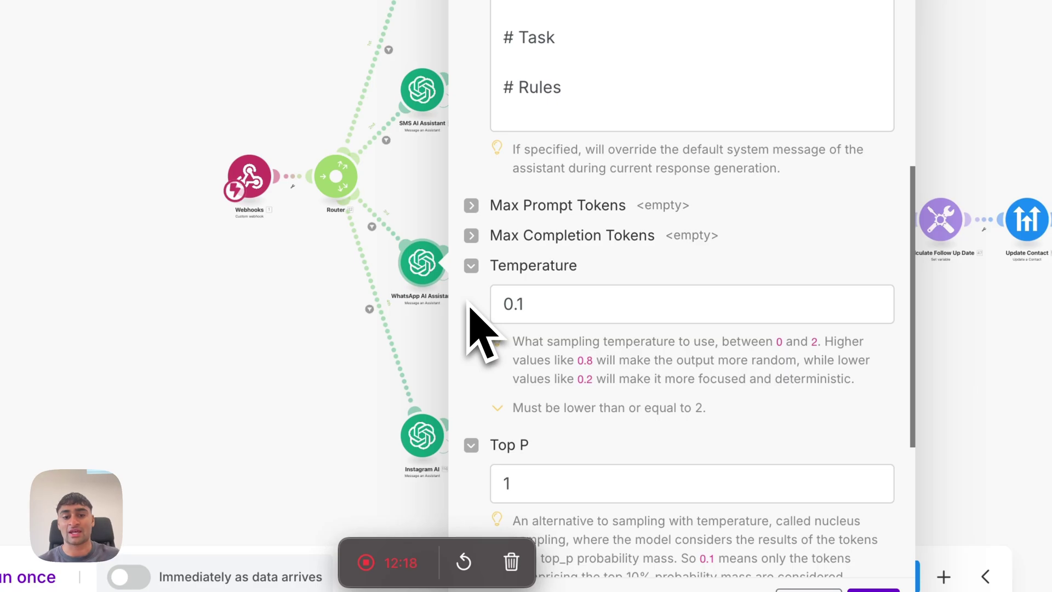
# Try a Temperature of 0.01 in the WhatsApp AI Assistant module
pyautogui.click(550, 305)
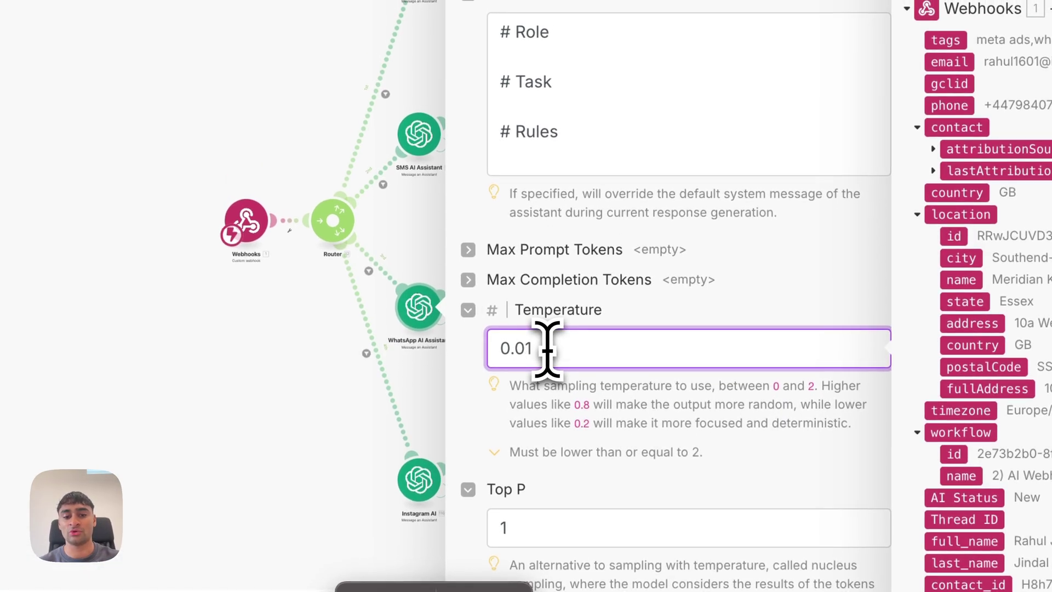
pyautogui.moveTo(546, 349); pyautogui.dragTo(497, 347)
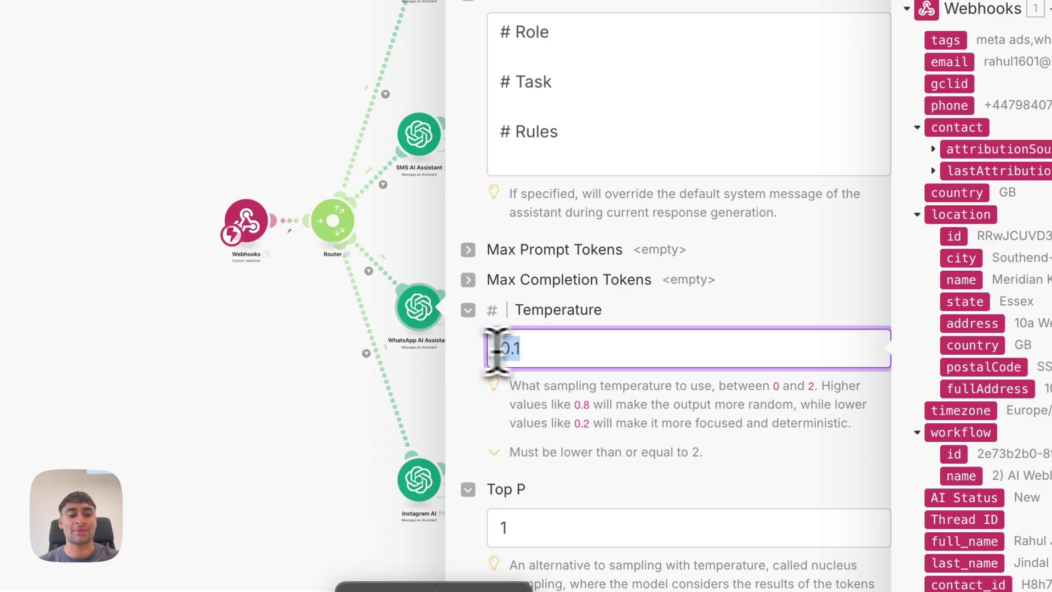
pyautogui.click(468, 378)
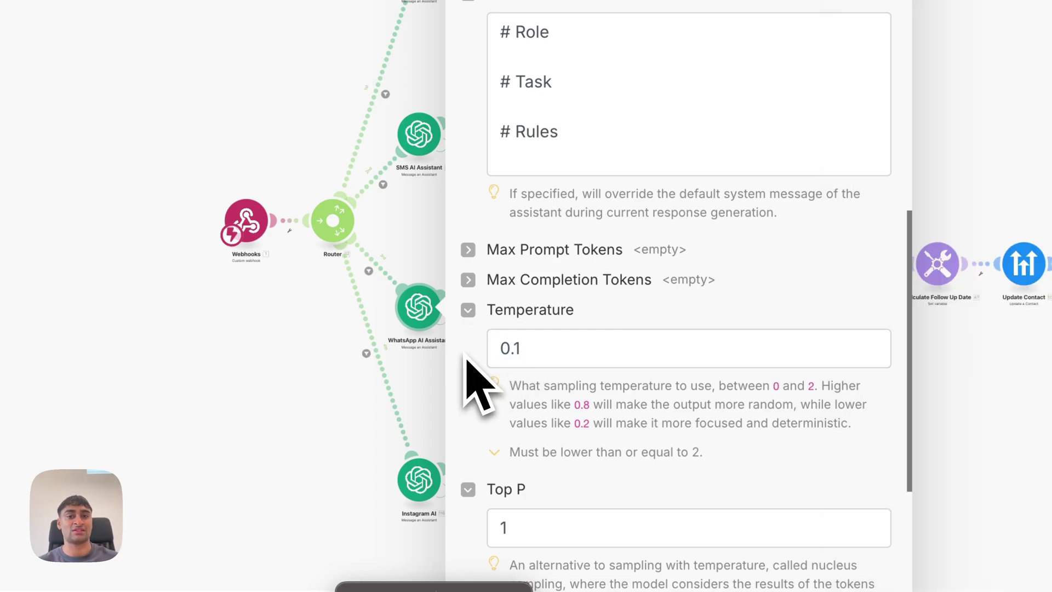
# Go back to the module's Instructions and look over the prompt outline once more without changing it
pyautogui.scroll(3, 468, 359)
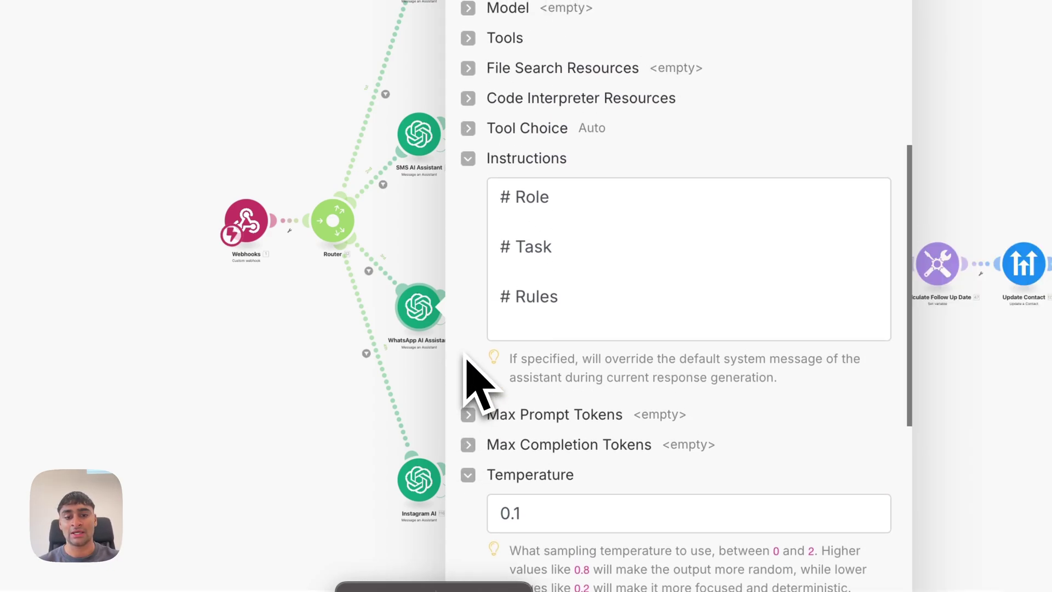
pyautogui.scroll(1, 550, 253)
pyautogui.click(552, 268)
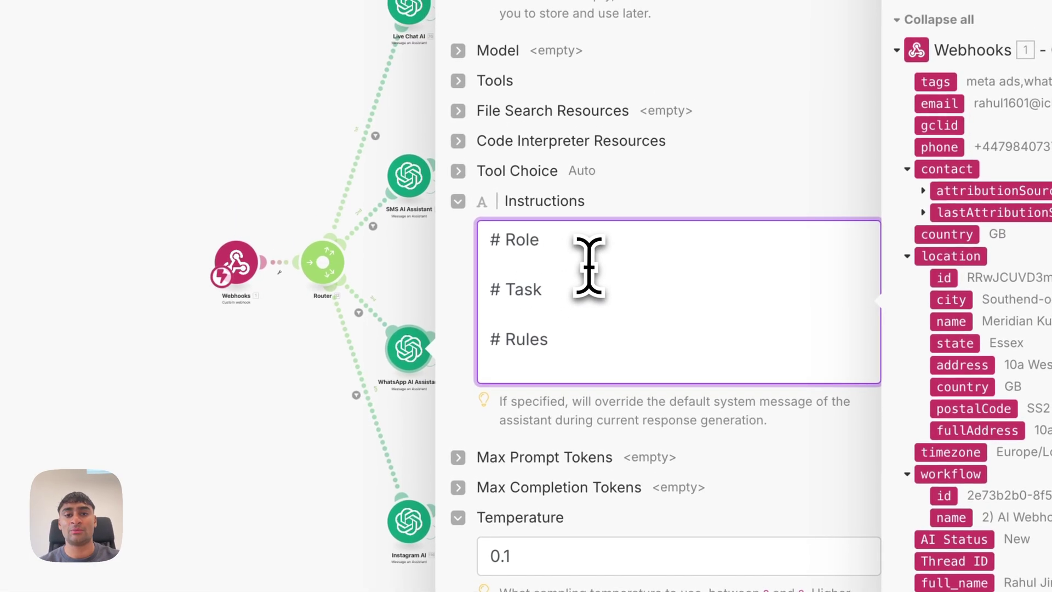
pyautogui.click(453, 298)
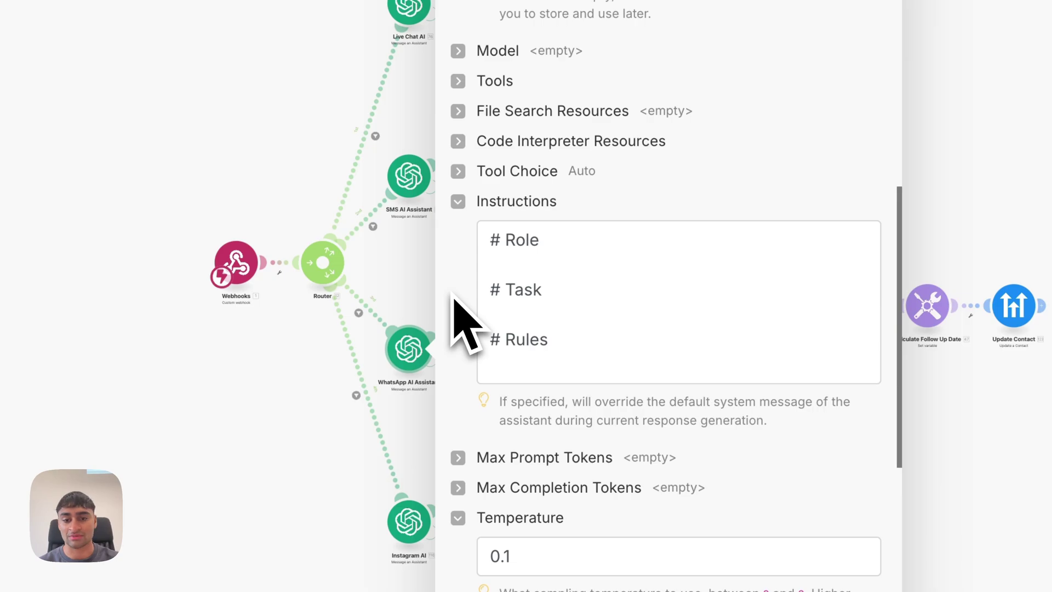
pyautogui.click(521, 313)
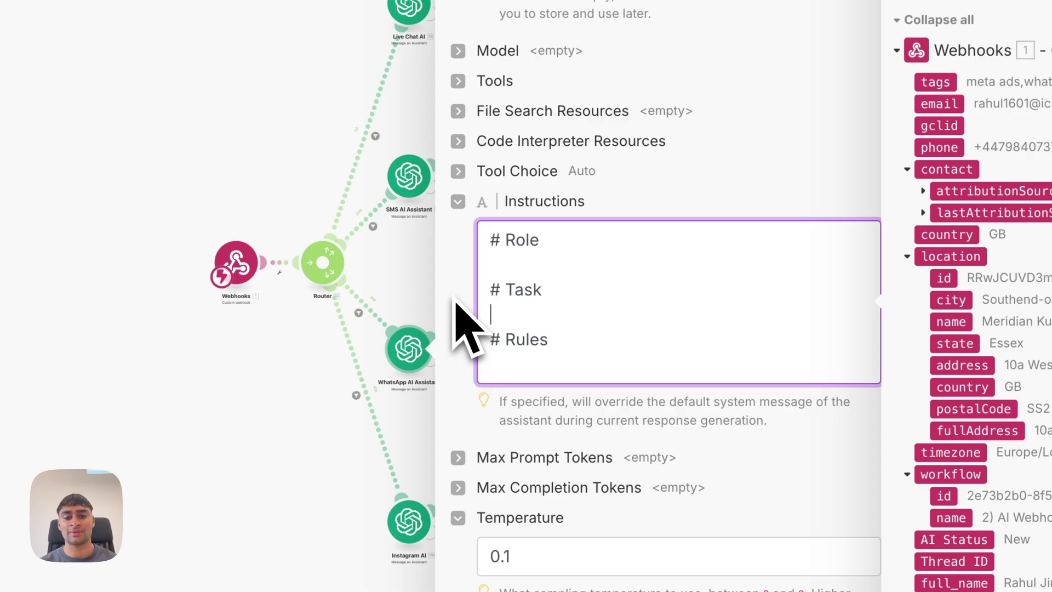
pyautogui.click(456, 324)
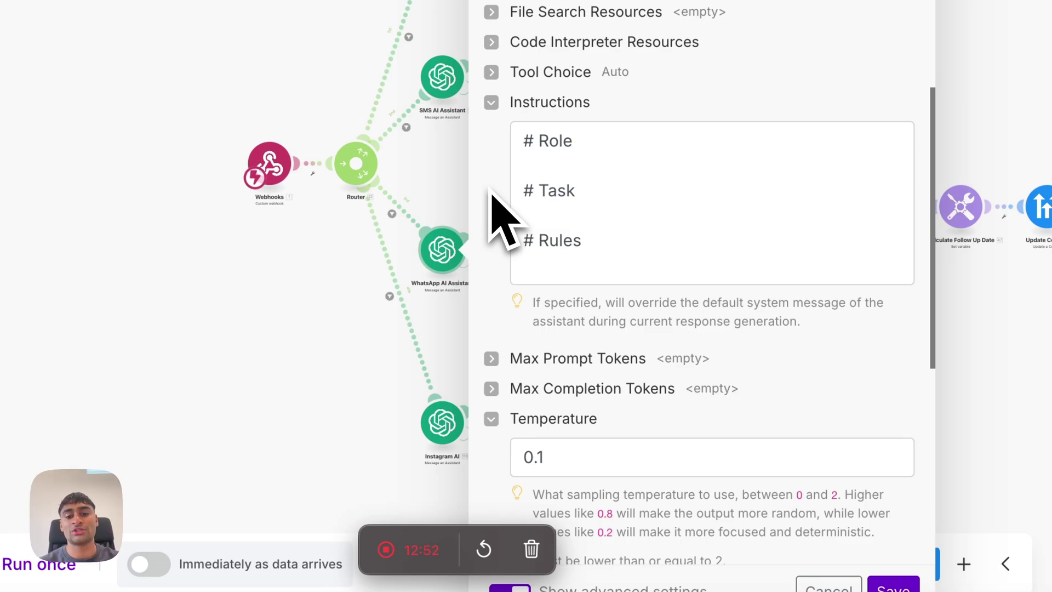
pyautogui.click(542, 212)
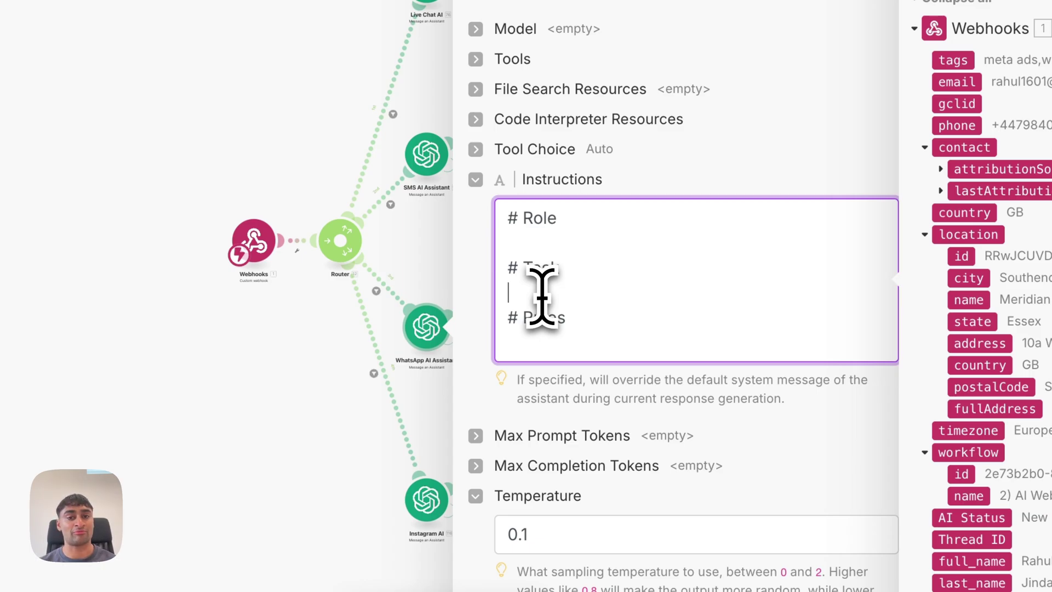
pyautogui.click(474, 293)
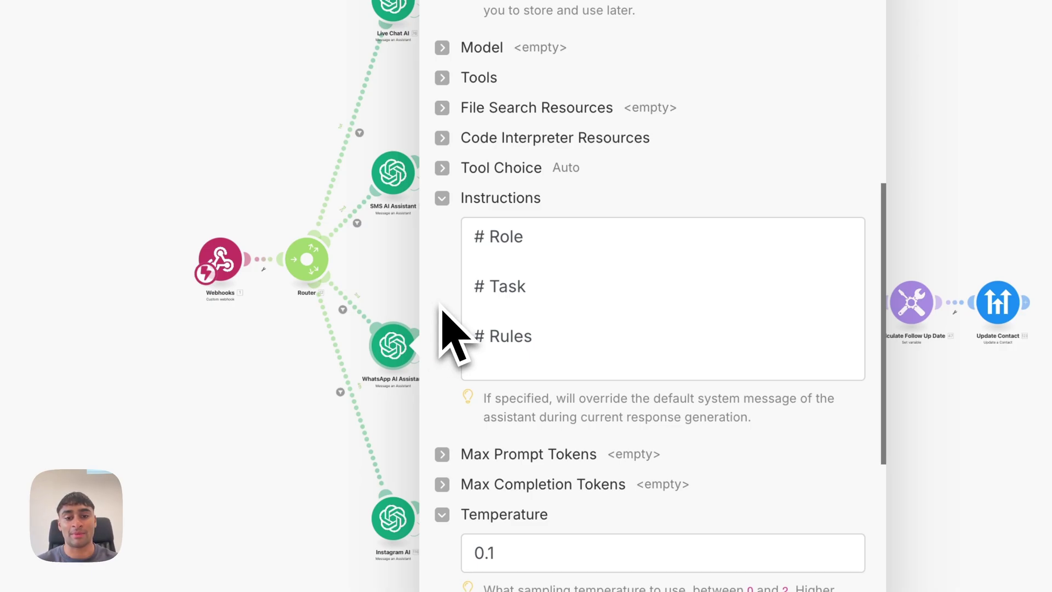
pyautogui.scroll(-1, 548, 306)
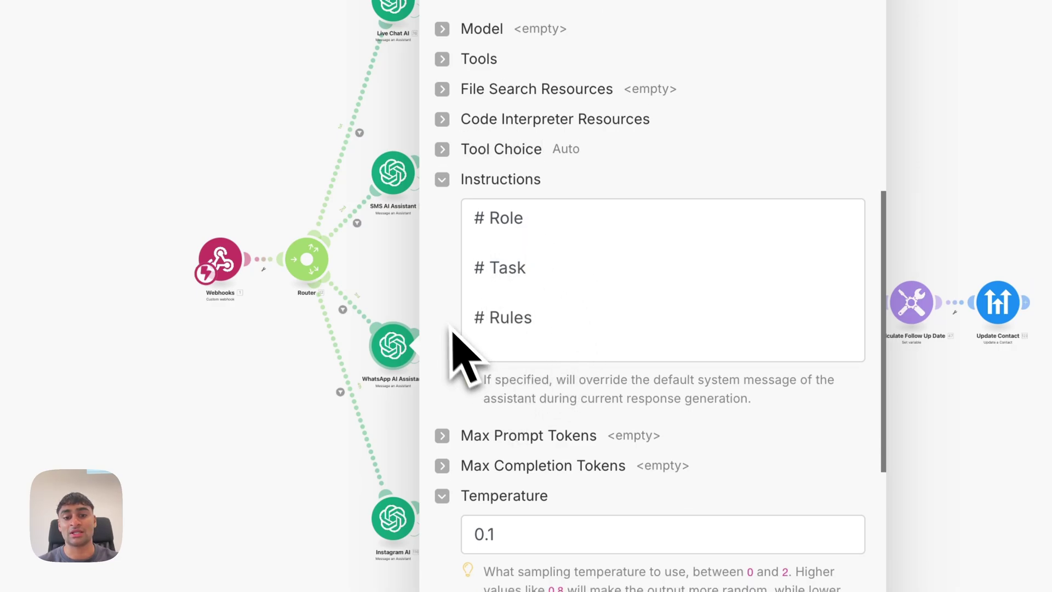
pyautogui.moveTo(523, 318); pyautogui.dragTo(525, 301)
pyautogui.moveTo(451, 307); pyautogui.dragTo(388, 224)
pyautogui.click(360, 287)
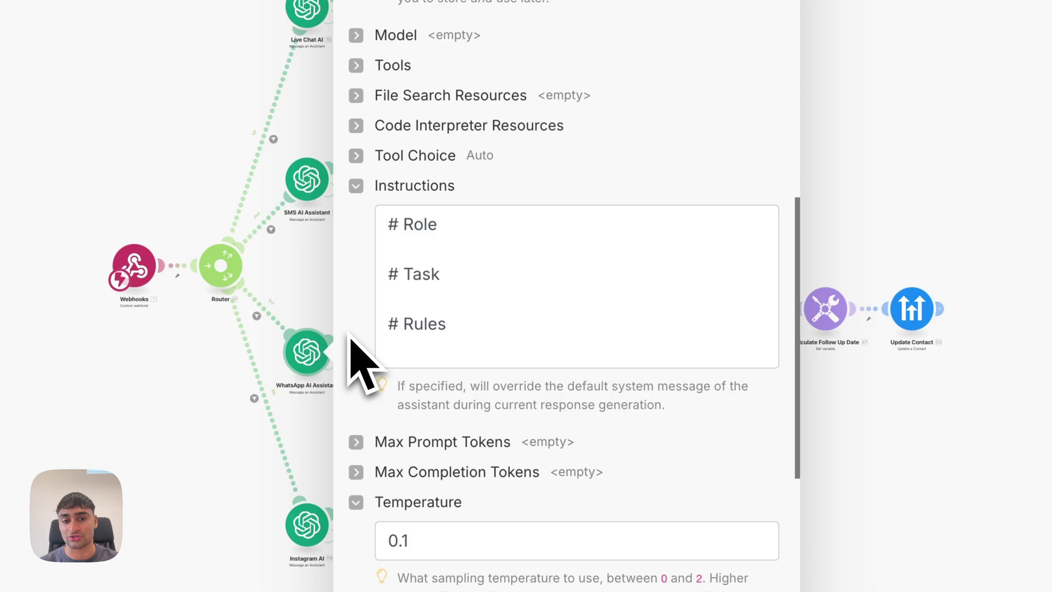
# Review the Temperature and Top P settings of the WhatsApp AI Assistant module and close it without saving
pyautogui.scroll(-5, 617, 365)
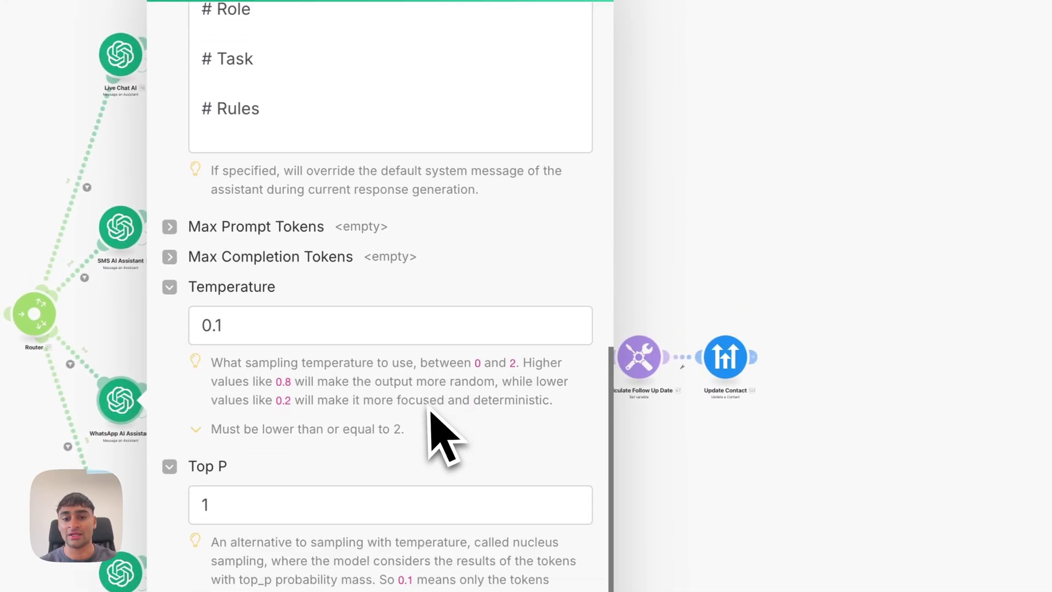
pyautogui.scroll(-2, 444, 436)
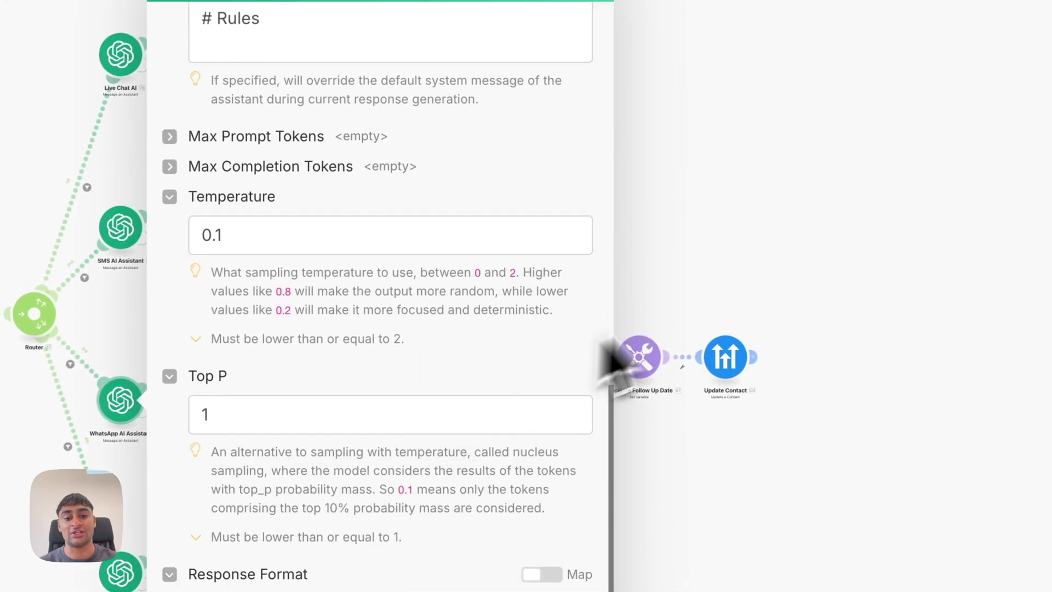
pyautogui.click(756, 299)
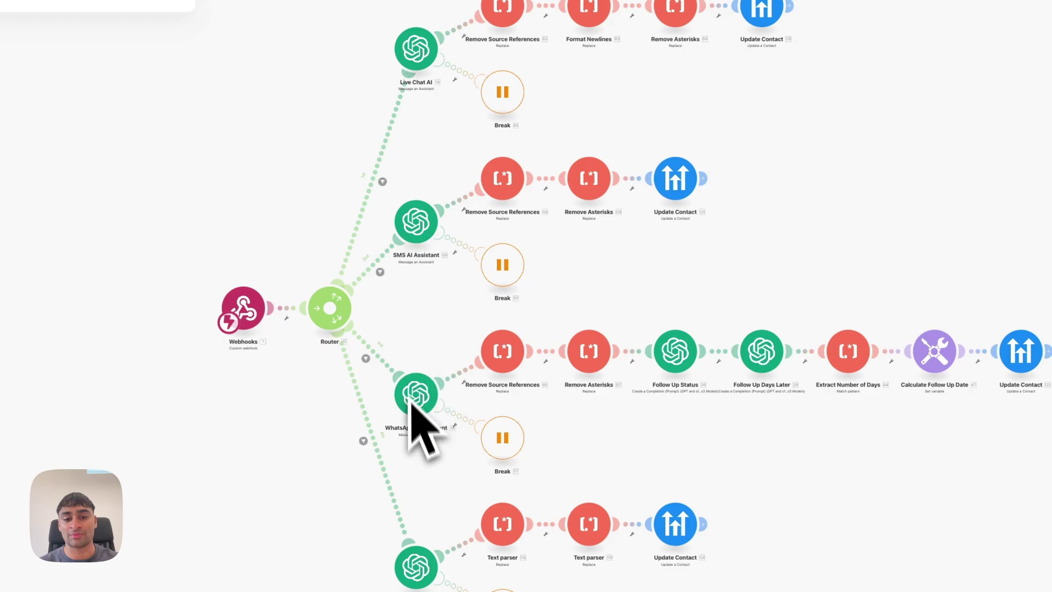
# Examine the regular expression Pattern and the New value of the Remove Source References module on the WhatsApp branch, and close it
pyautogui.click(502, 351)
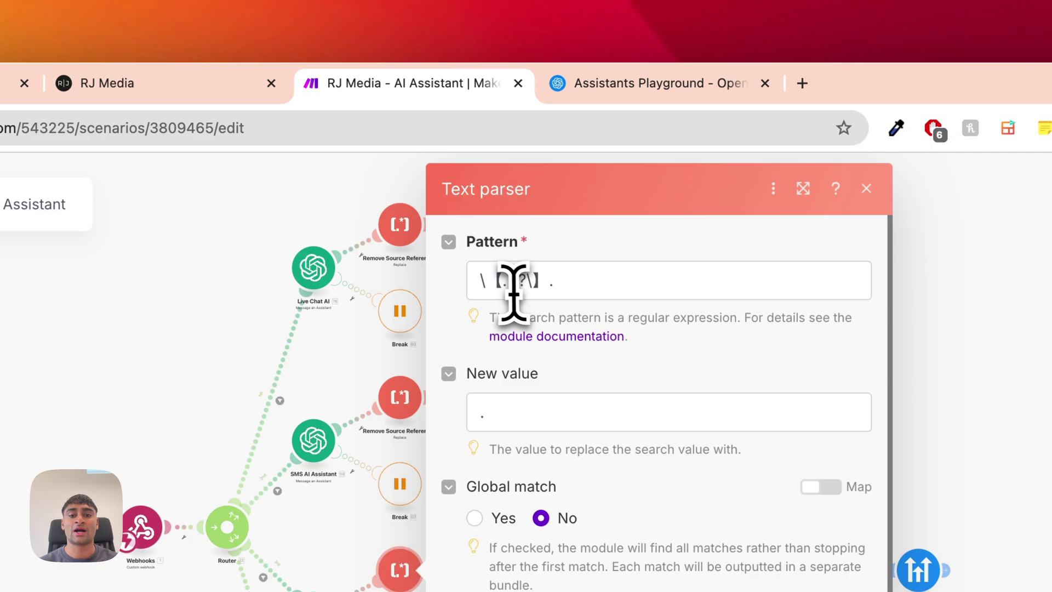
pyautogui.moveTo(519, 236); pyautogui.dragTo(560, 233)
pyautogui.click(546, 280)
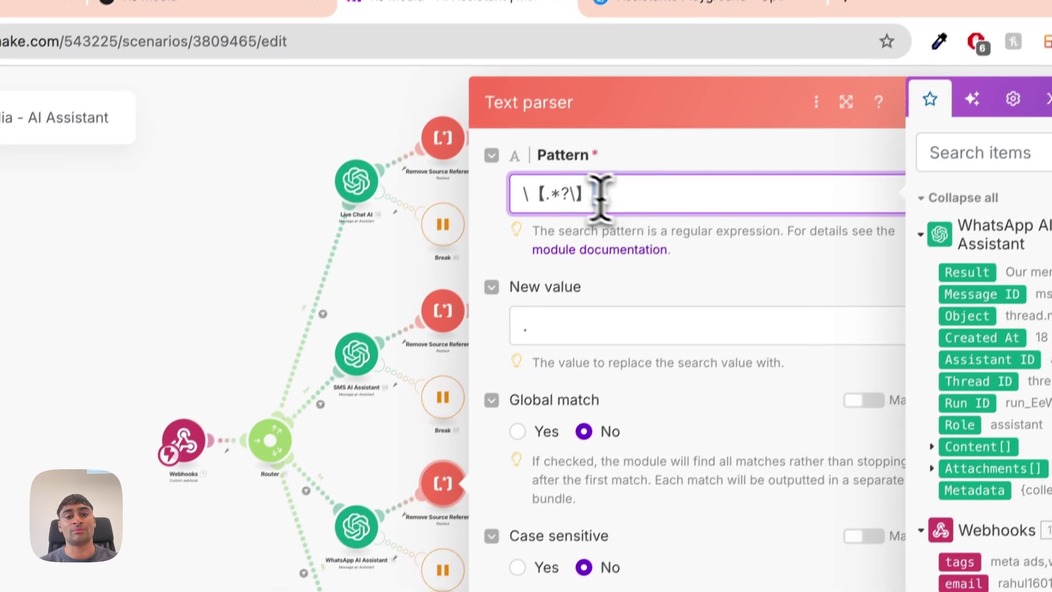
pyautogui.moveTo(561, 282); pyautogui.dragTo(495, 282)
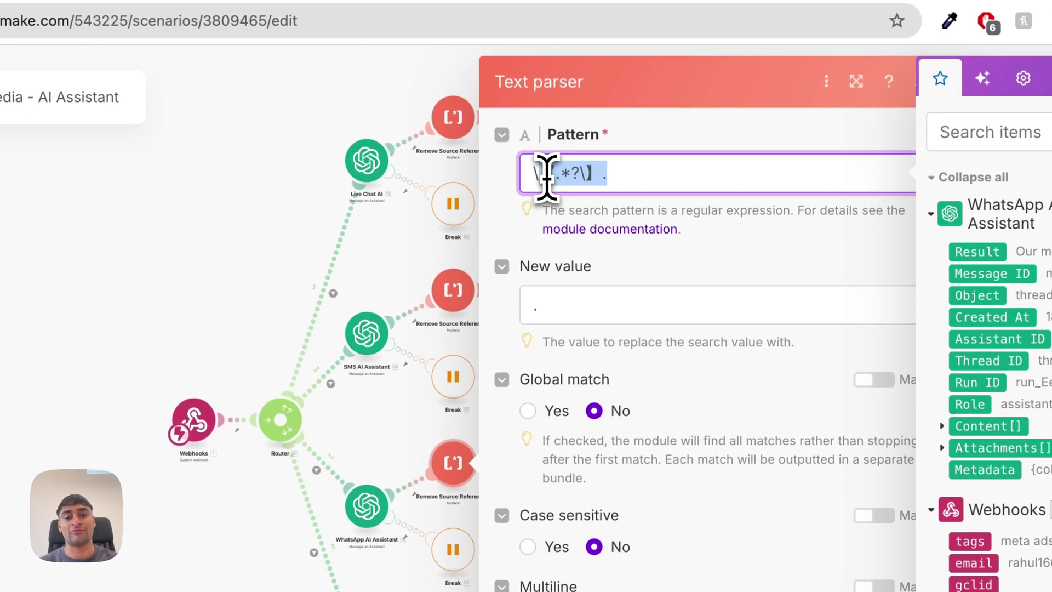
pyautogui.click(503, 195)
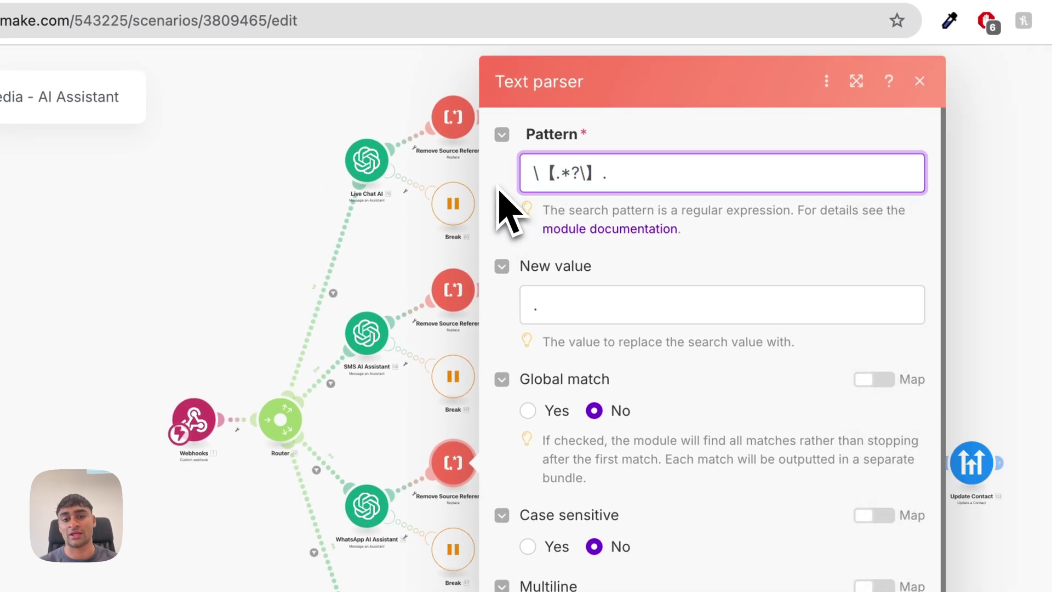
pyautogui.click(567, 175)
pyautogui.moveTo(600, 174); pyautogui.dragTo(585, 174)
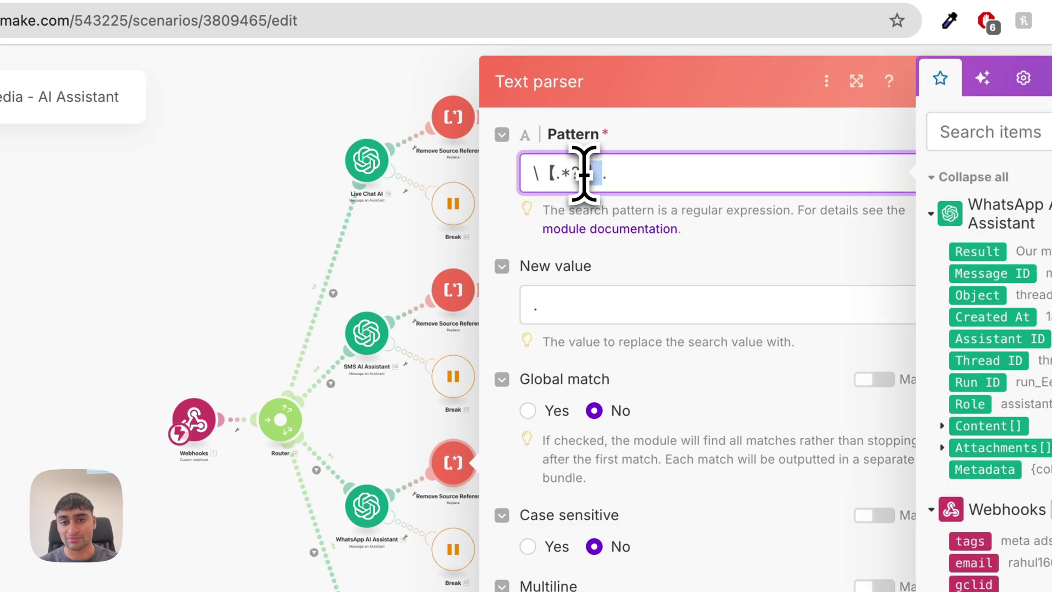
pyautogui.click(606, 175)
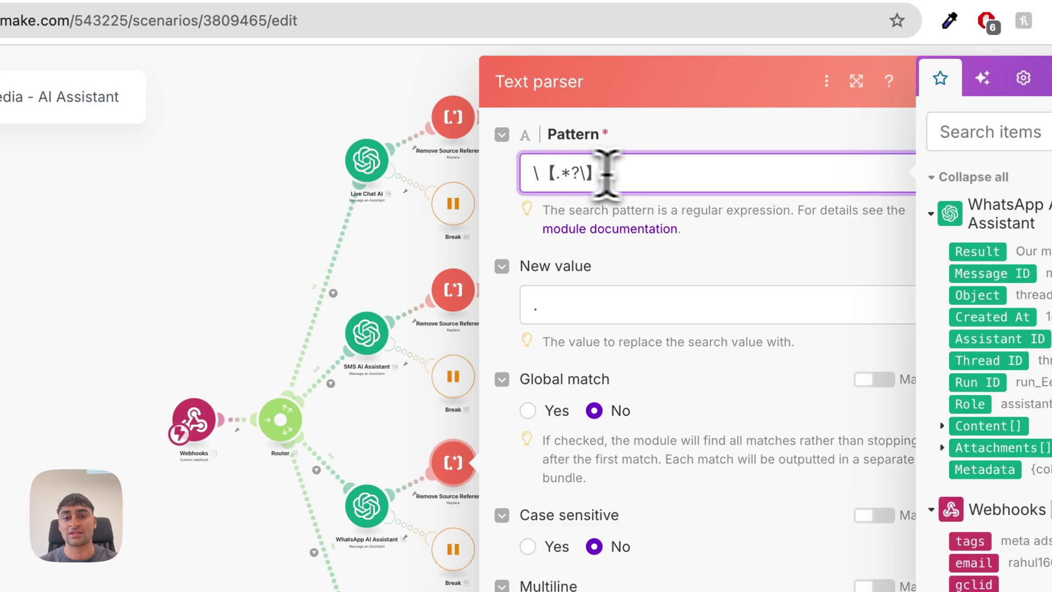
pyautogui.click(506, 200)
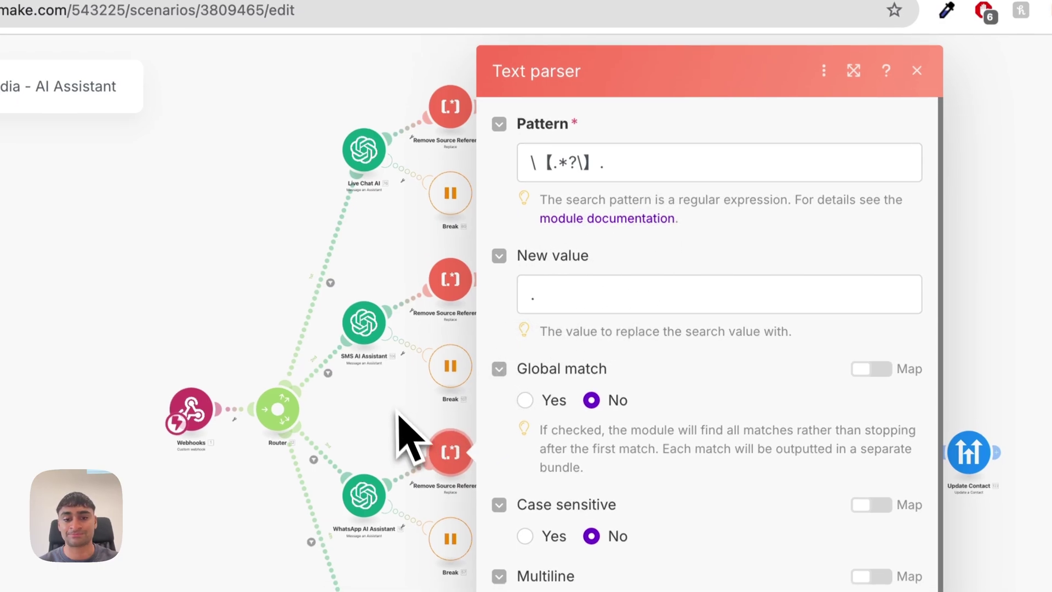
pyautogui.click(398, 424)
# Examine the Pattern, New value and Global match settings of the Remove Asterisks module on the WhatsApp branch, and close it
pyautogui.click(532, 441)
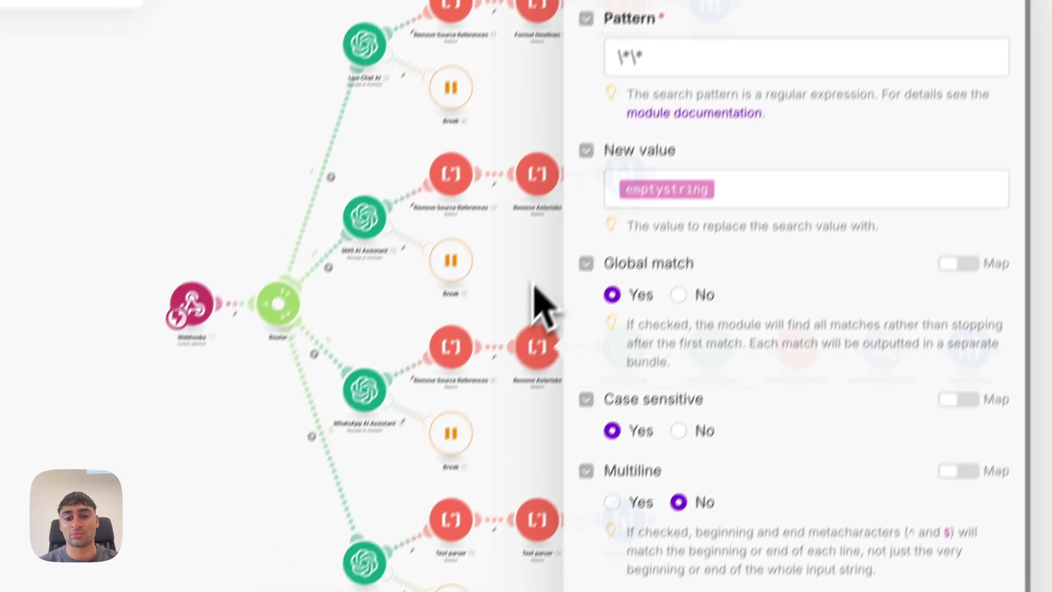
pyautogui.click(477, 449)
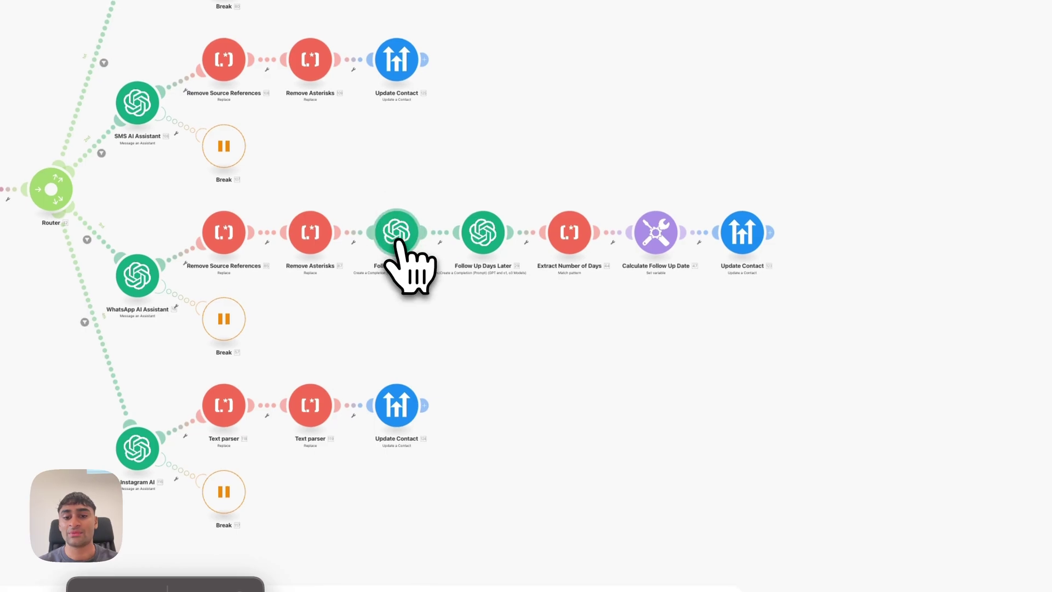
# Review the Follow Up Status module's model, system prompt and user message content on the WhatsApp branch, and close it
pyautogui.click(398, 241)
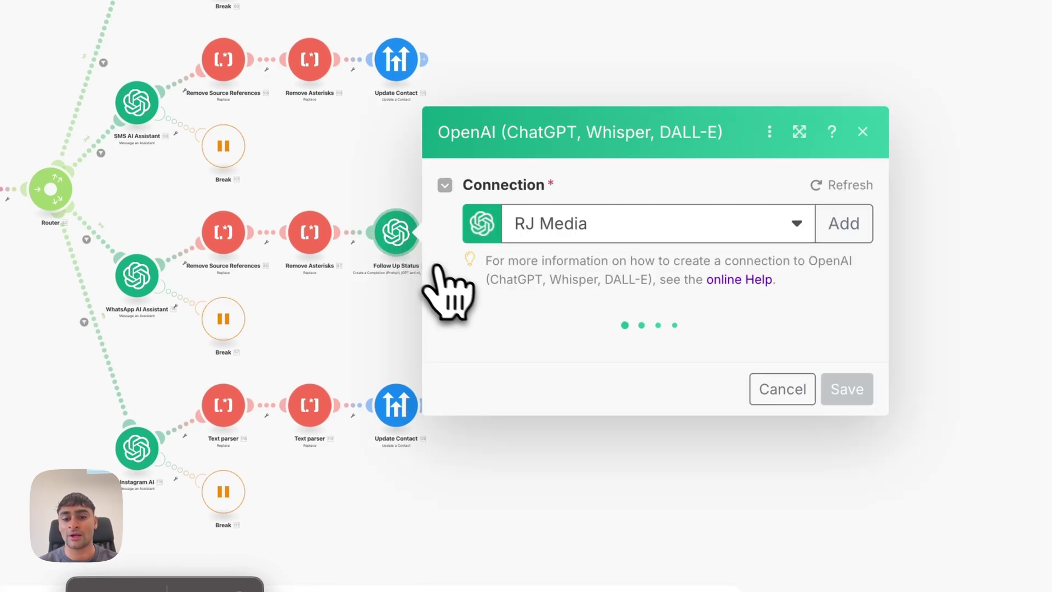
pyautogui.scroll(-4, 452, 296)
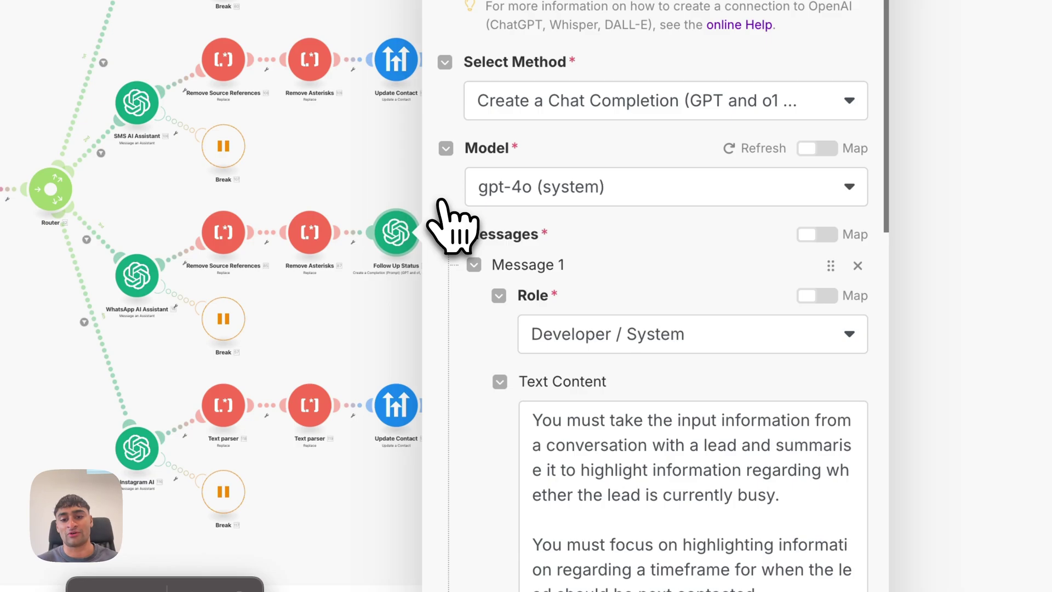
pyautogui.scroll(-5, 479, 405)
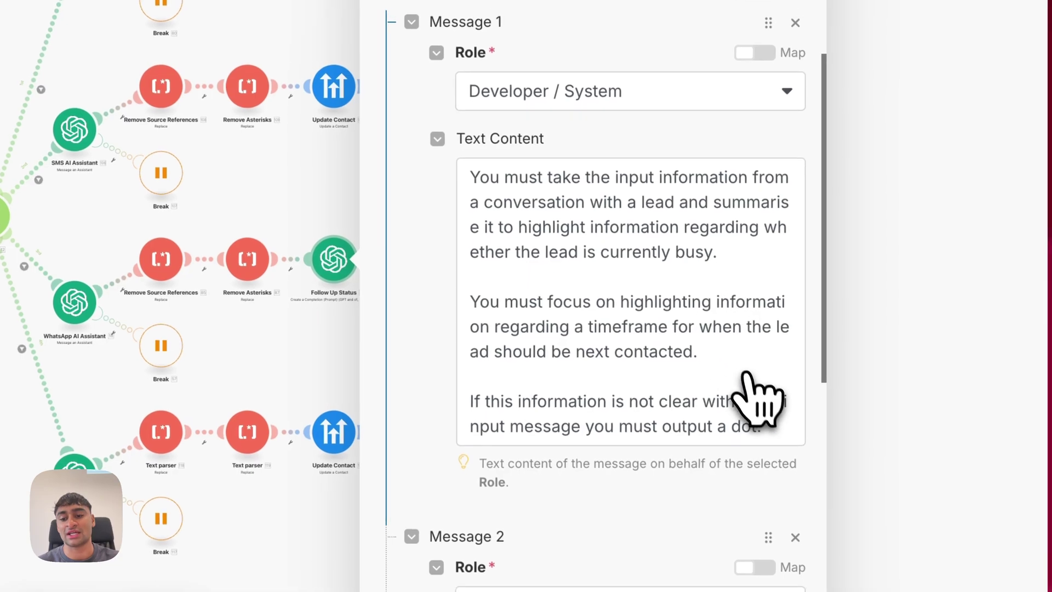
pyautogui.scroll(-1, 756, 395)
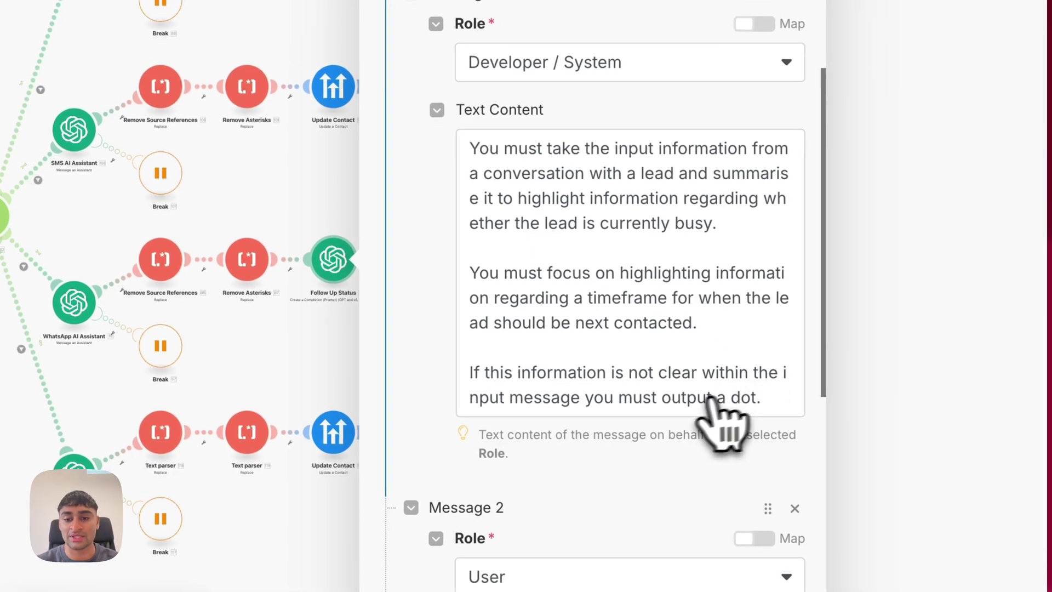
pyautogui.scroll(-5, 443, 438)
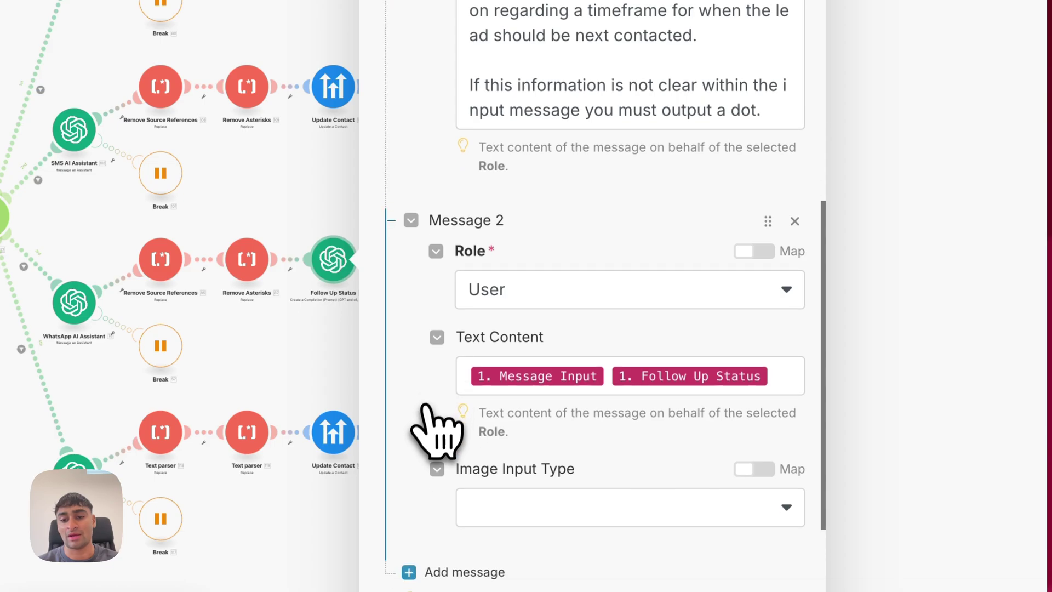
pyautogui.scroll(6, 433, 438)
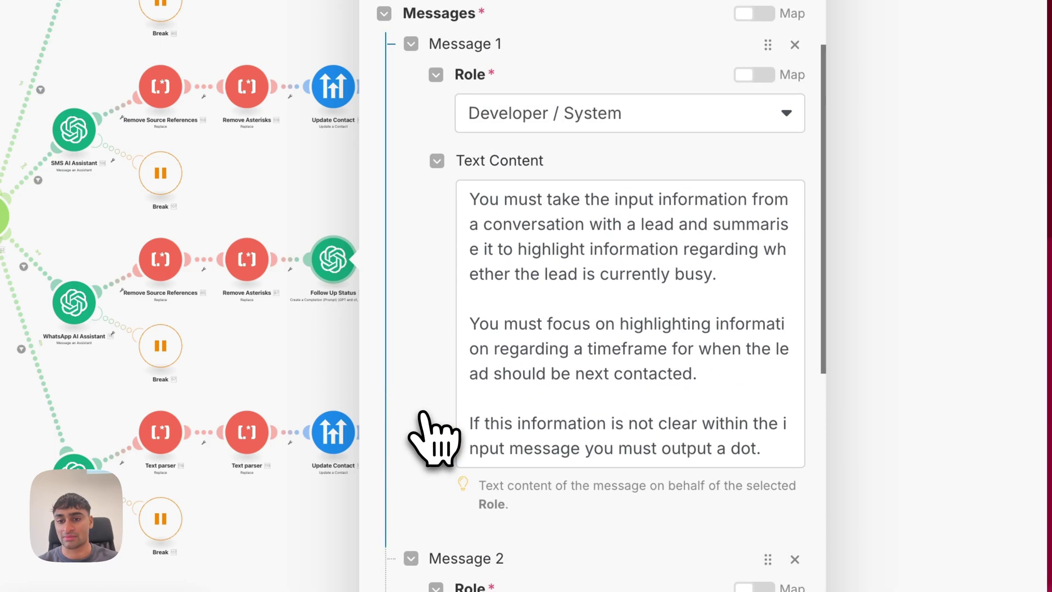
pyautogui.scroll(-5, 433, 438)
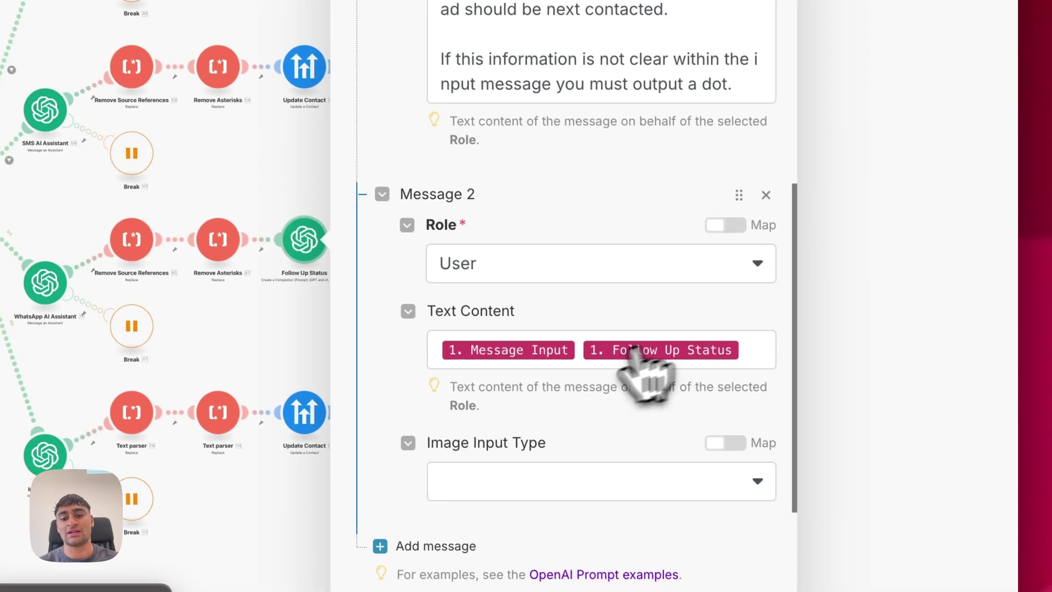
pyautogui.scroll(-4, 676, 446)
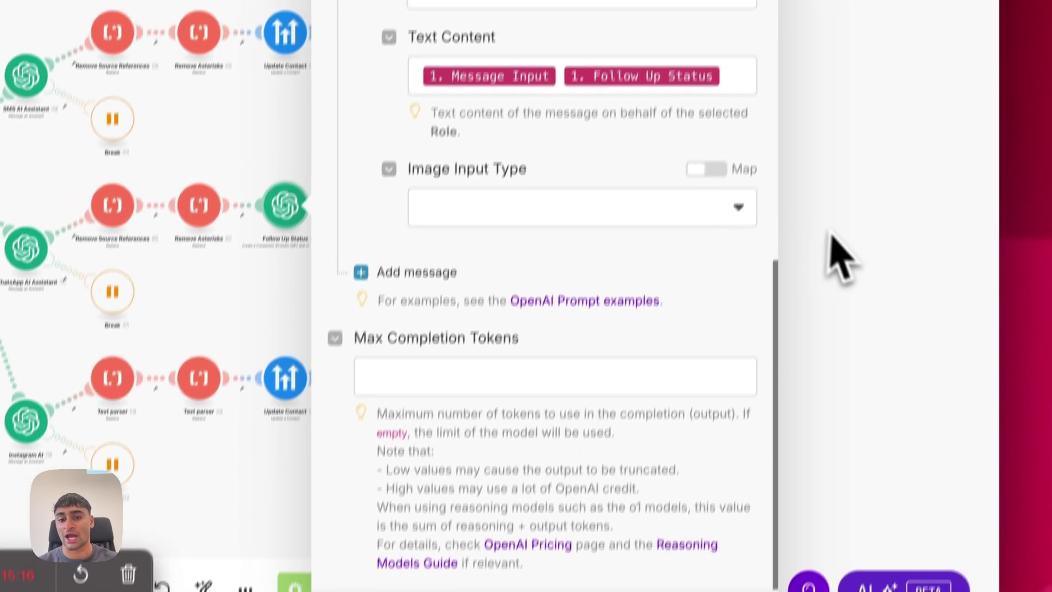
pyautogui.click(838, 257)
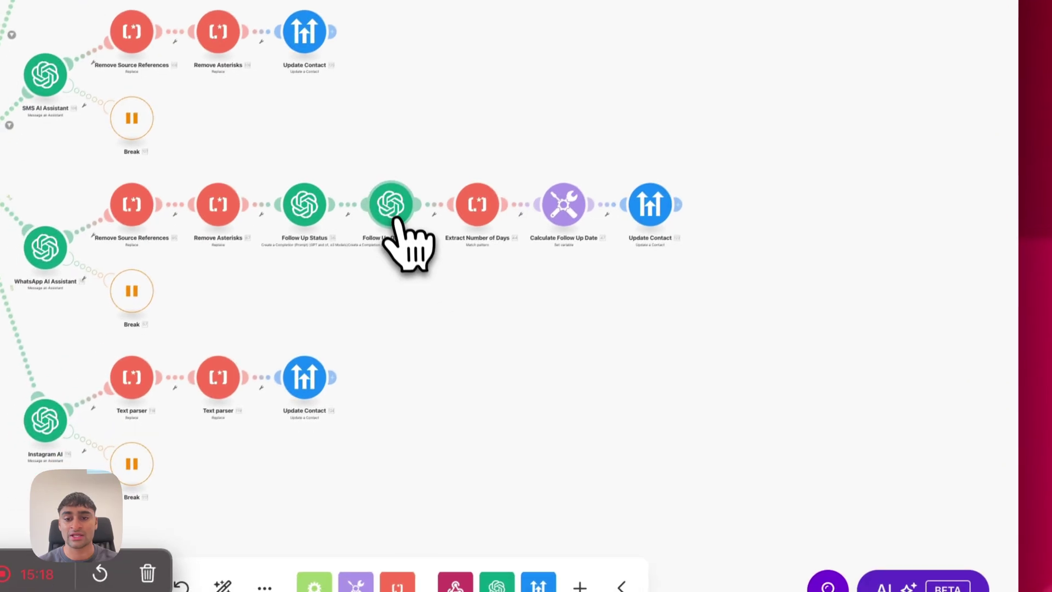
# Review the Follow Up Days Later module's system prompt with its output options and the content of its user message
pyautogui.click(395, 202)
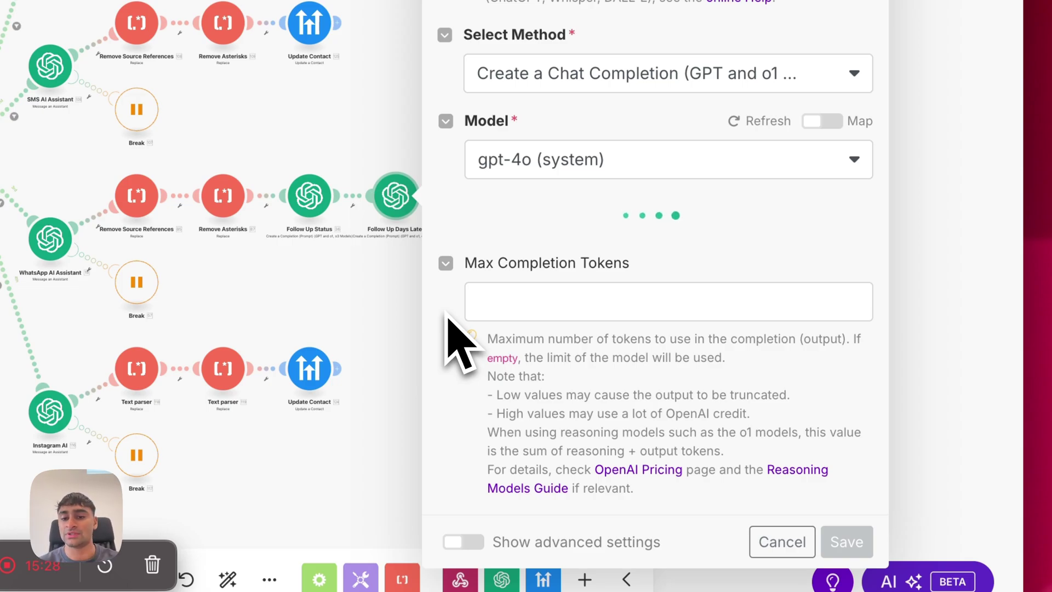
pyautogui.scroll(-8, 447, 324)
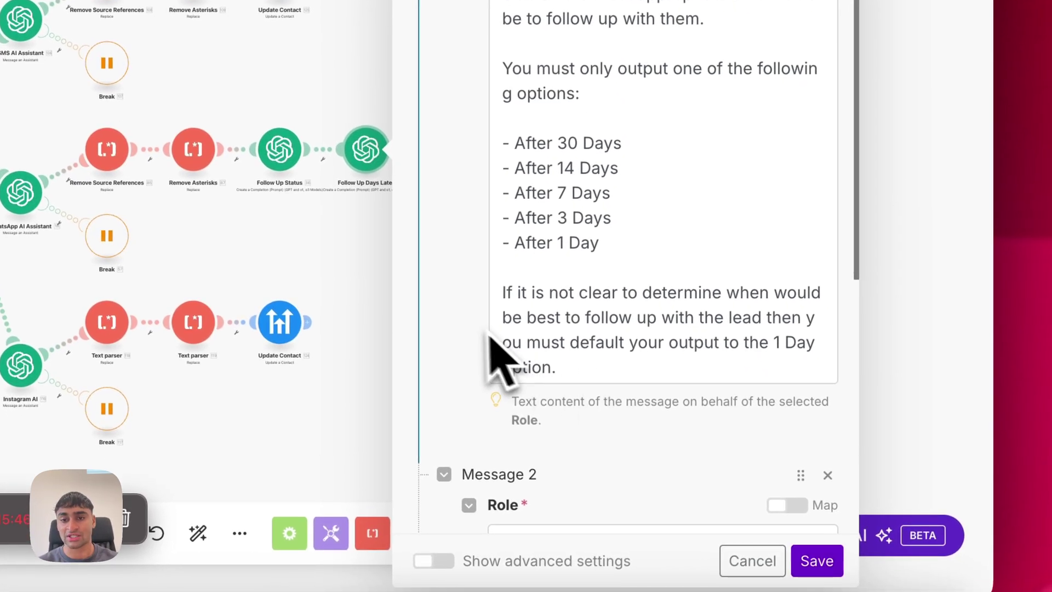
pyautogui.scroll(-6, 477, 350)
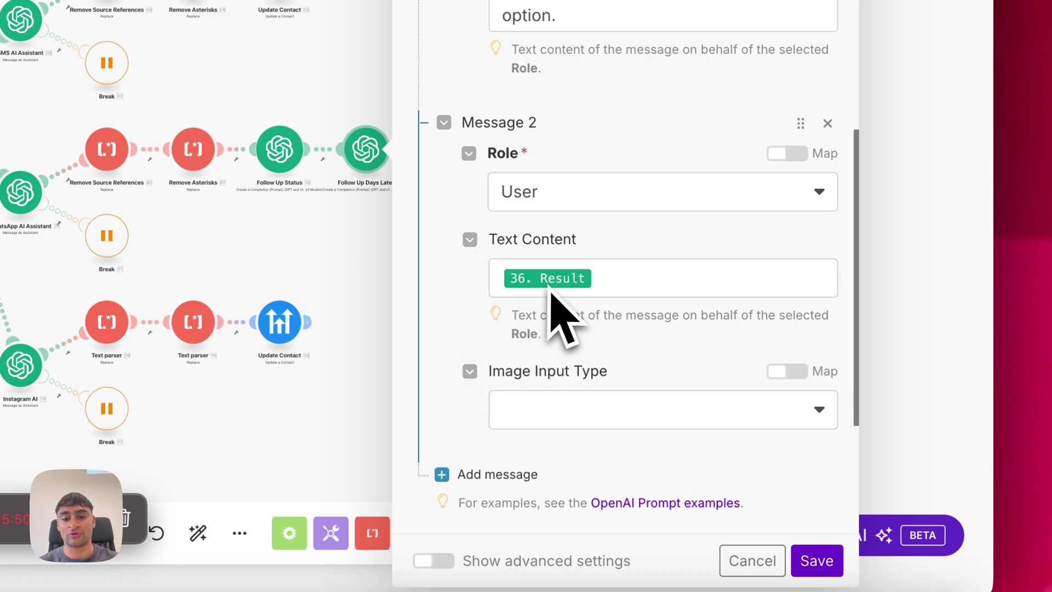
pyautogui.moveTo(550, 292)
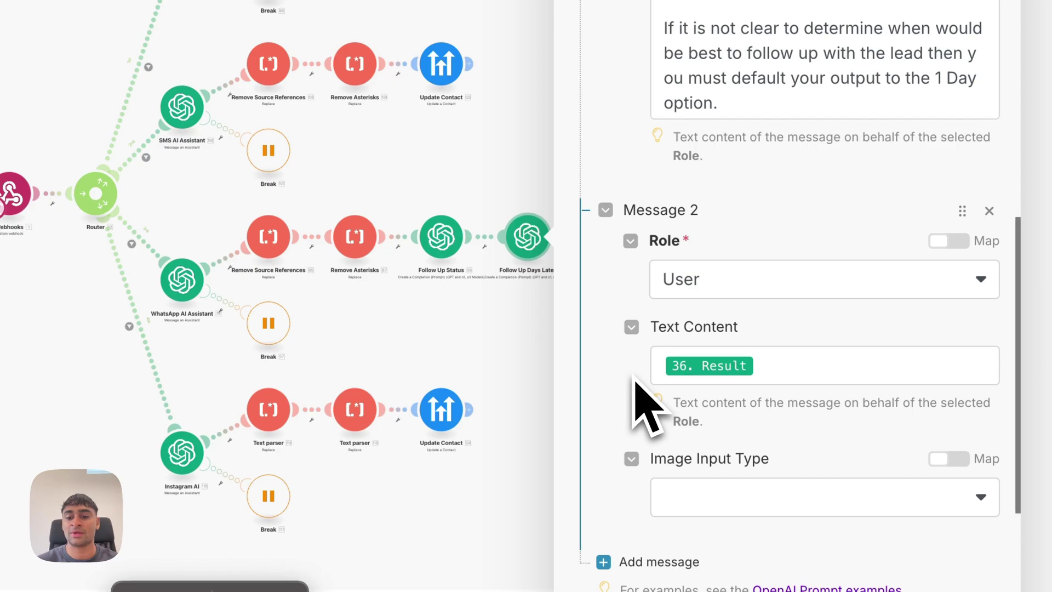
pyautogui.scroll(-1, 608, 558)
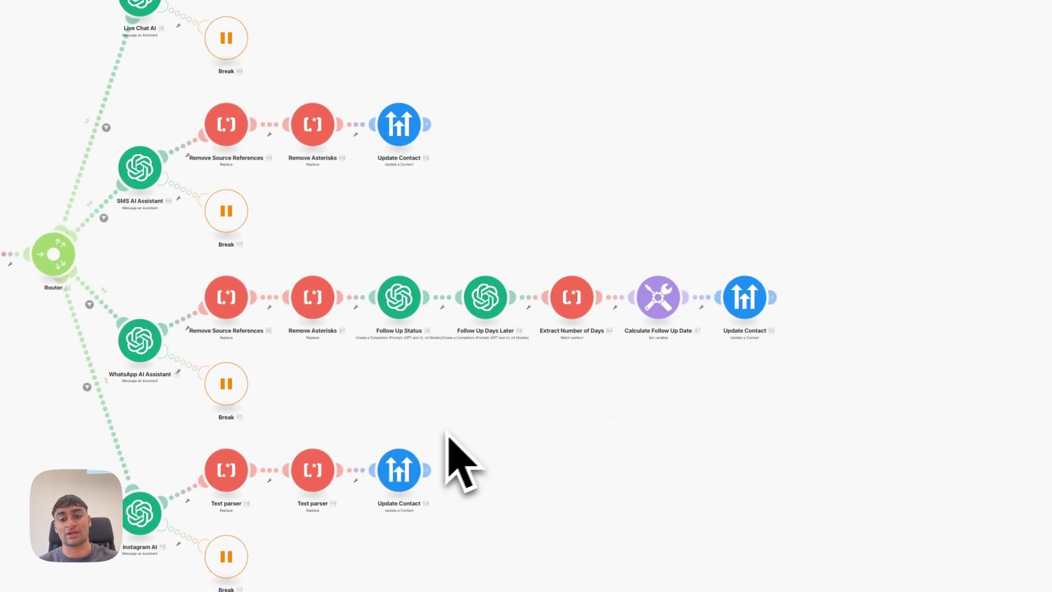
# Inspect the Extract Number of Days module and the Date variable formula in the Calculate Follow Up Date module, and close them
pyautogui.click(571, 307)
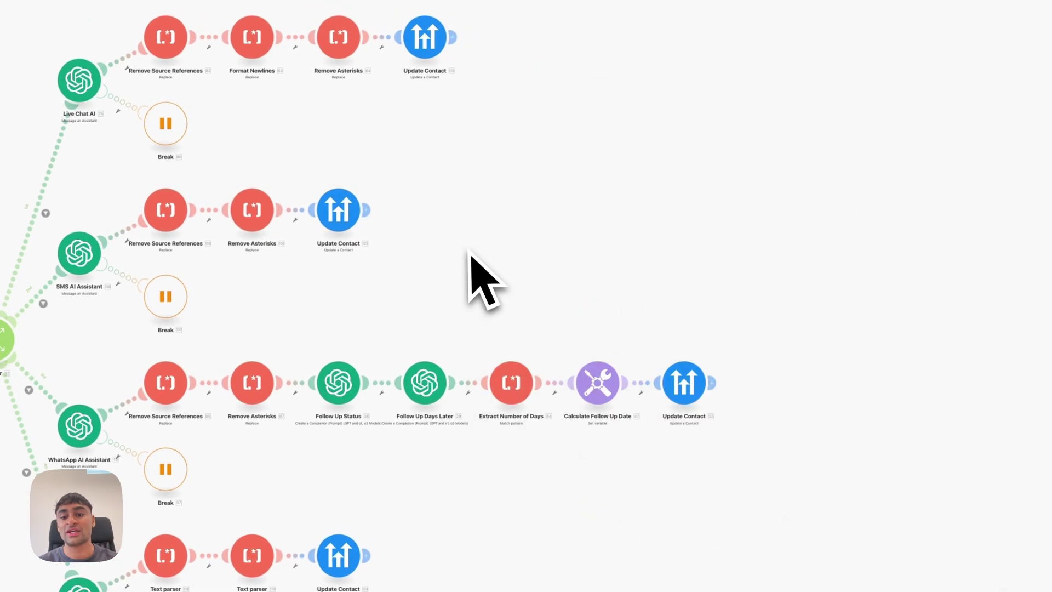
pyautogui.click(597, 383)
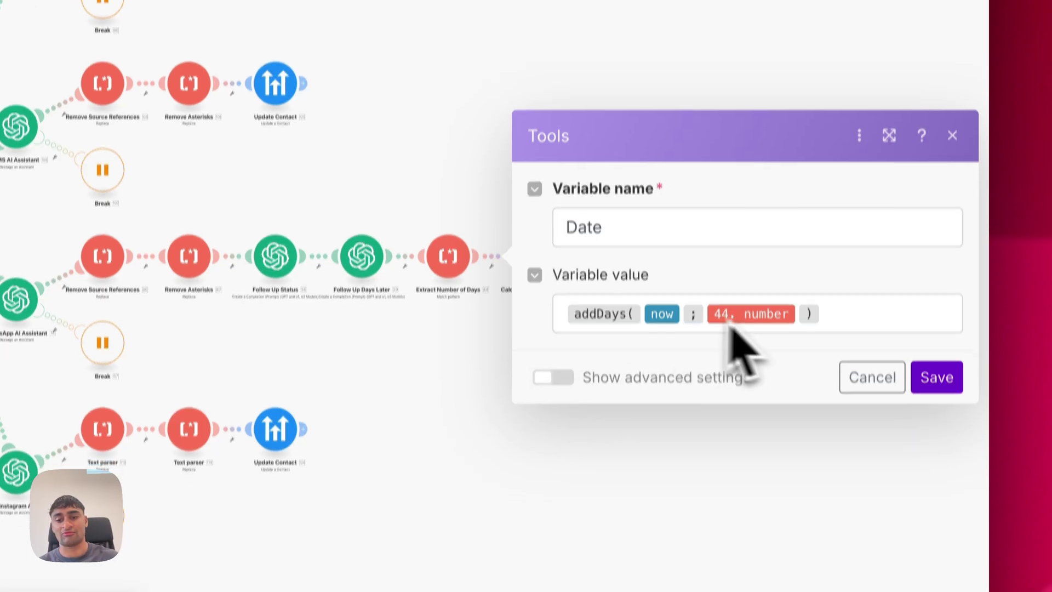
pyautogui.click(428, 432)
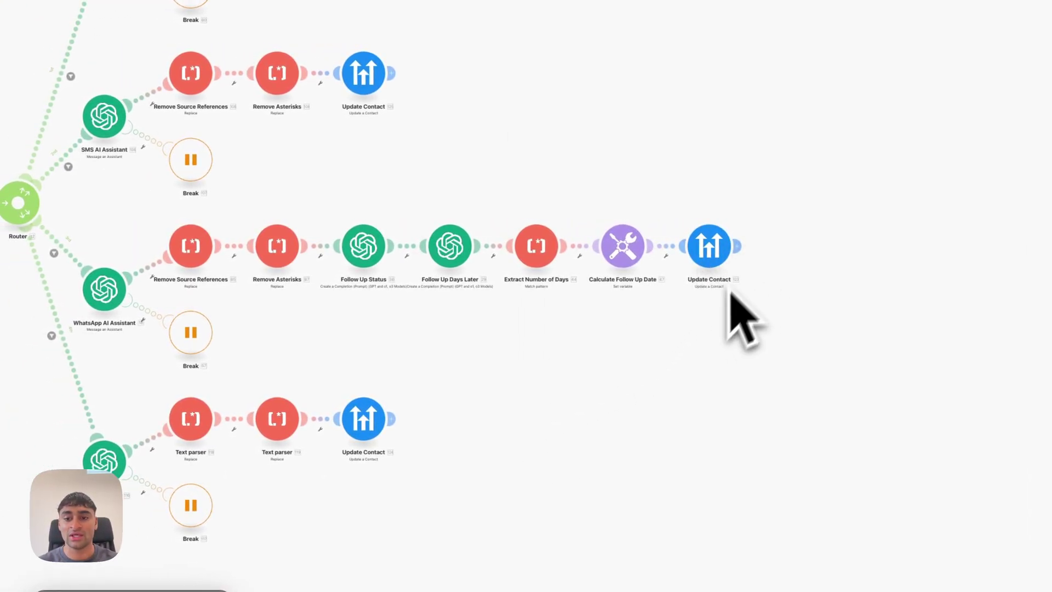